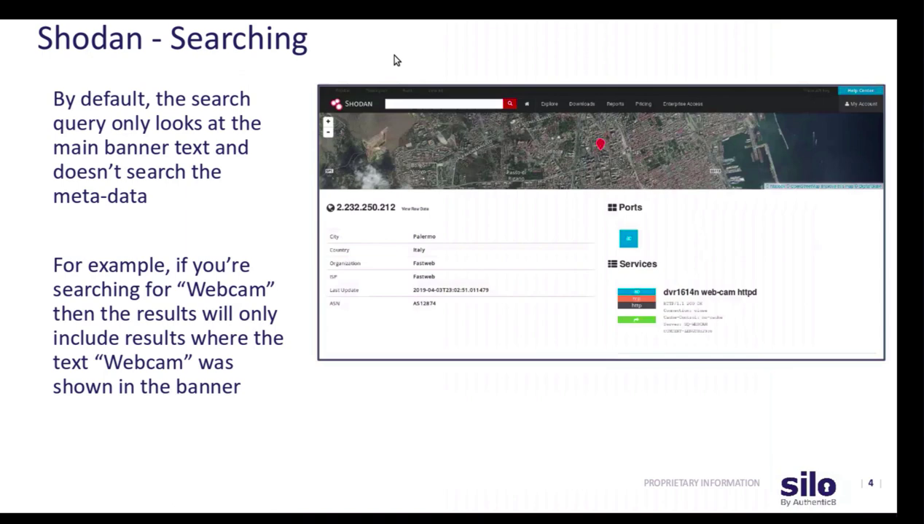
left_click(614, 24)
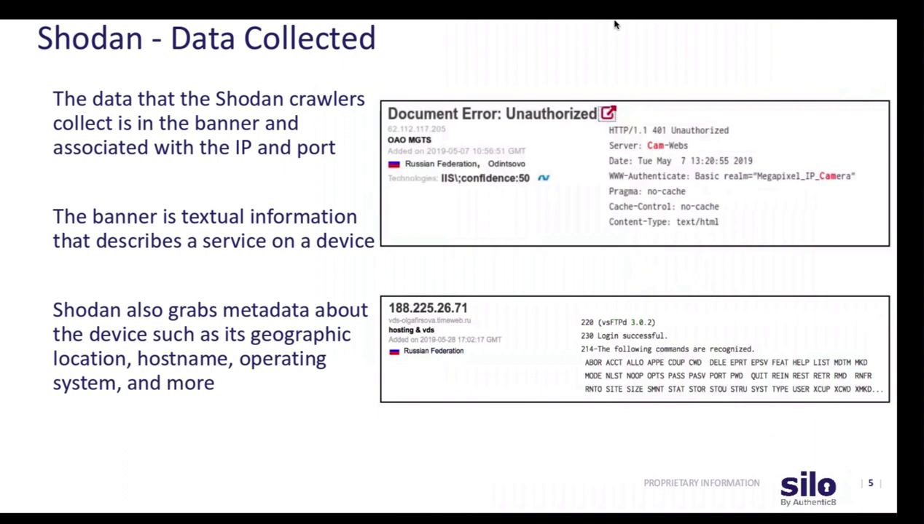
key("Right")
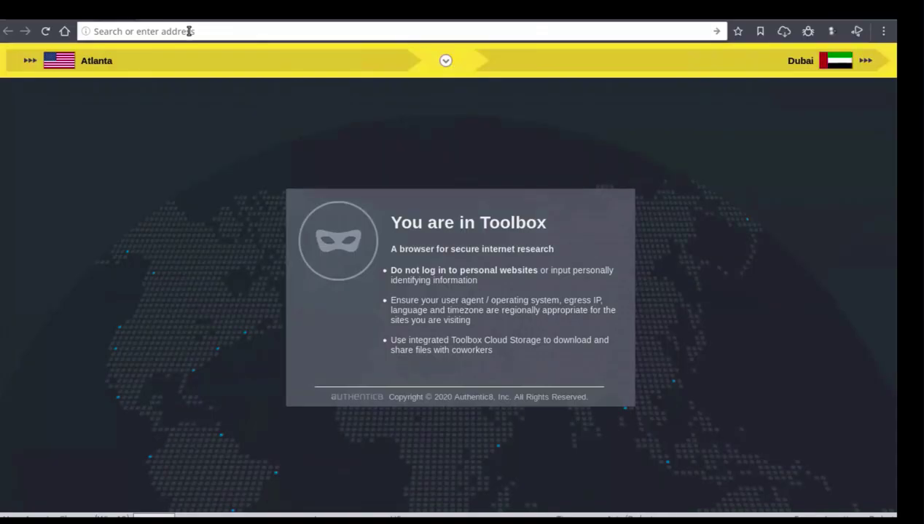
Open shodan.io in the browser and search it for "webcam".
left_click(188, 30)
type("shod")
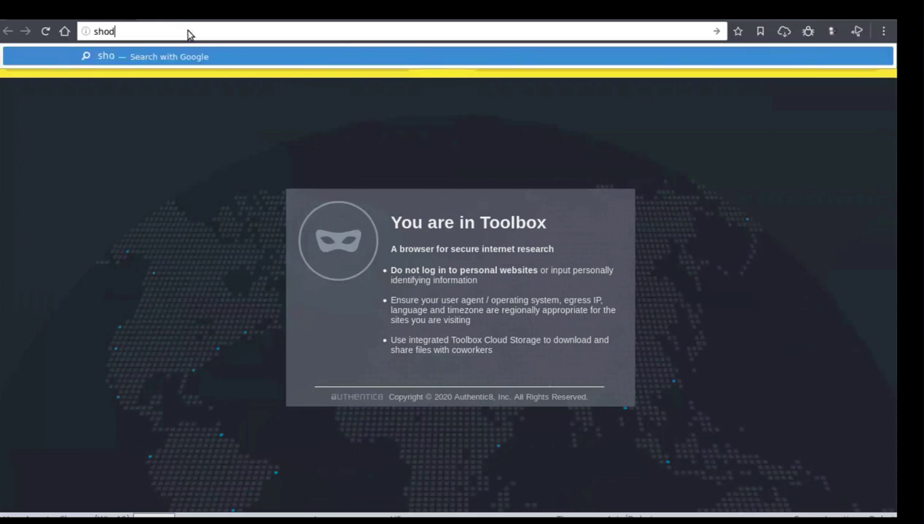
type("an.io")
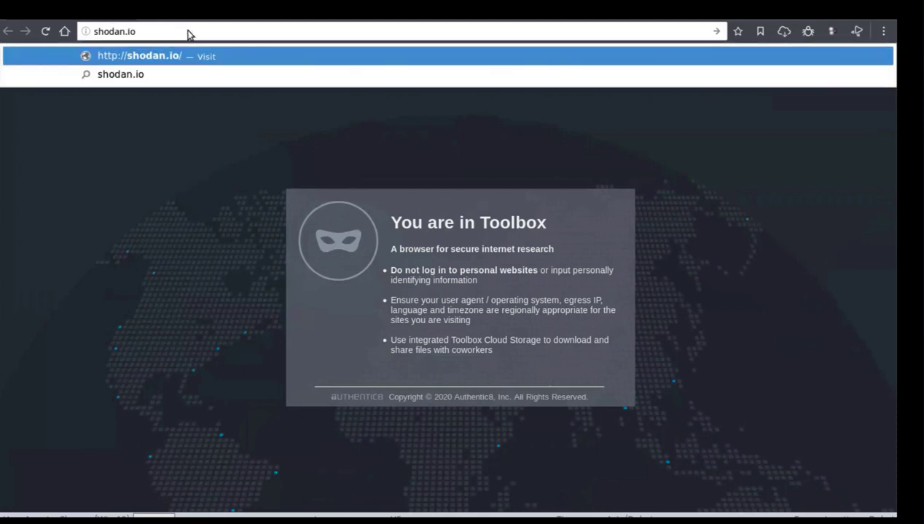
key("Return")
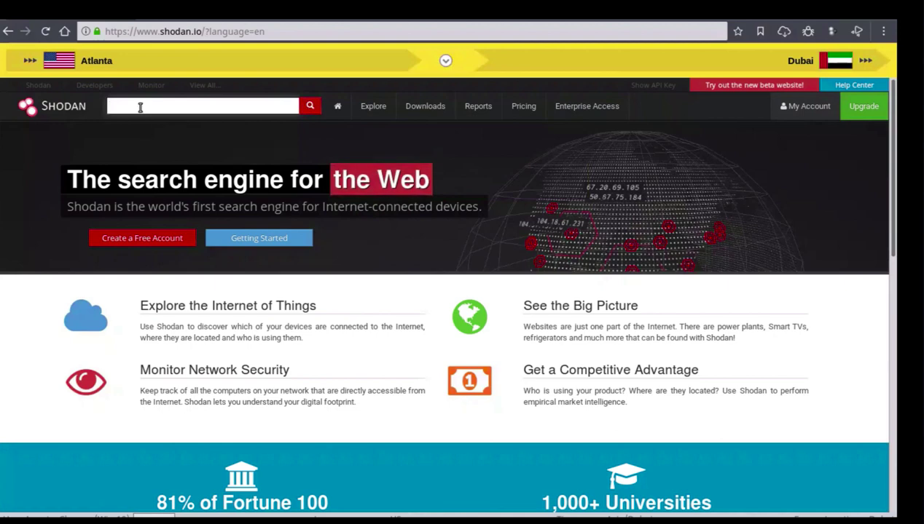
type("webcam")
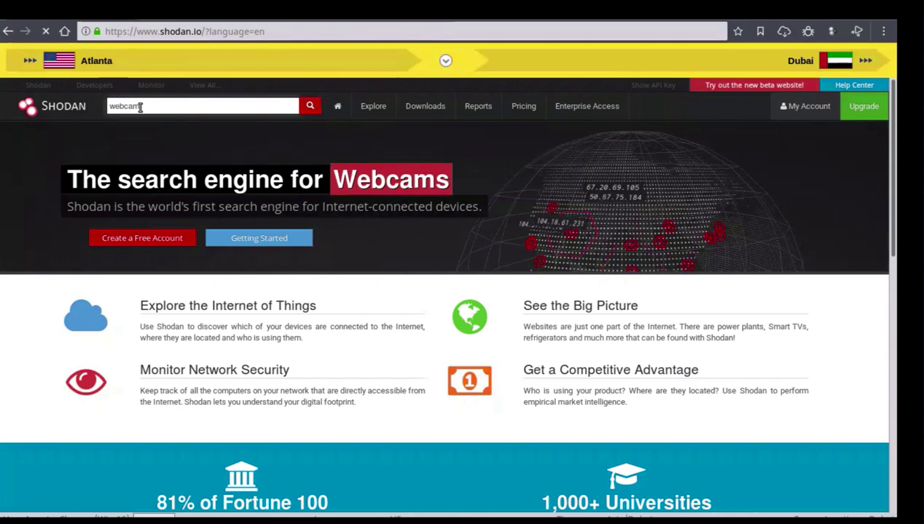
key("Return")
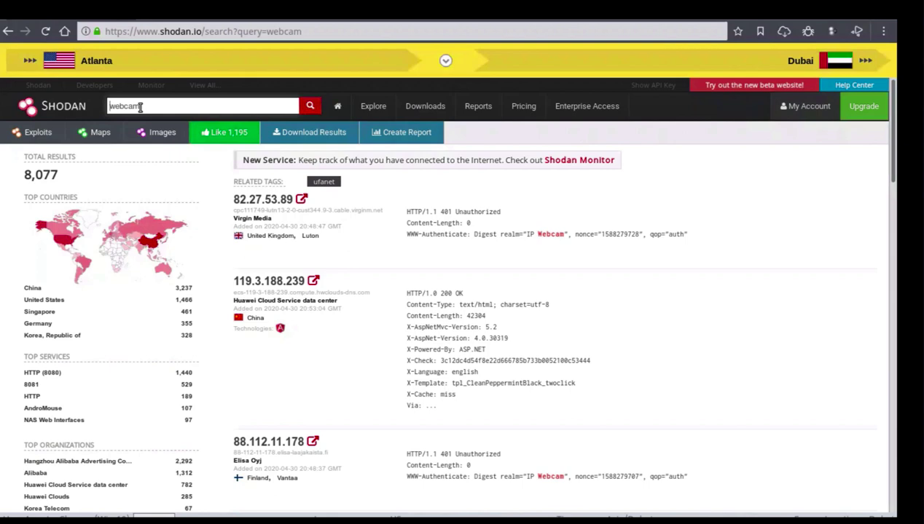
Switch to the Google Slides presentation and advance to the "Live Walkthrough of Results" slide.
key("alt+Tab")
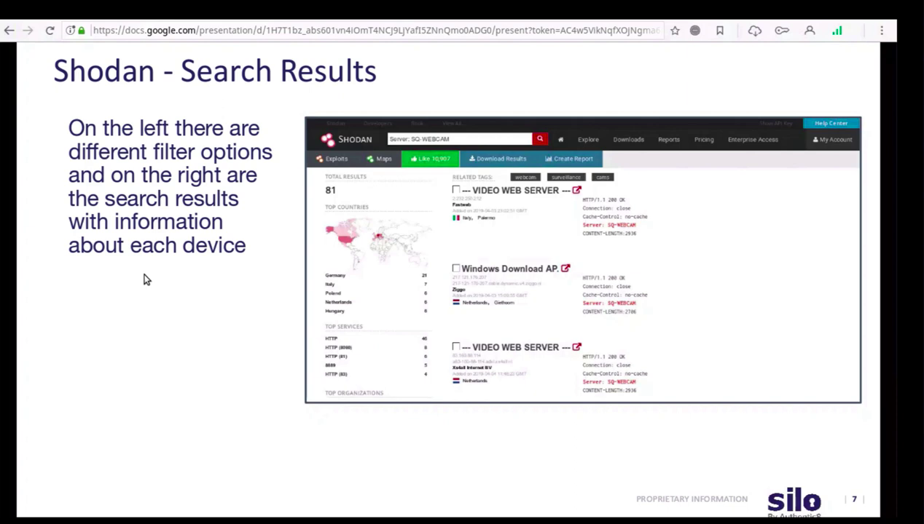
key("Right")
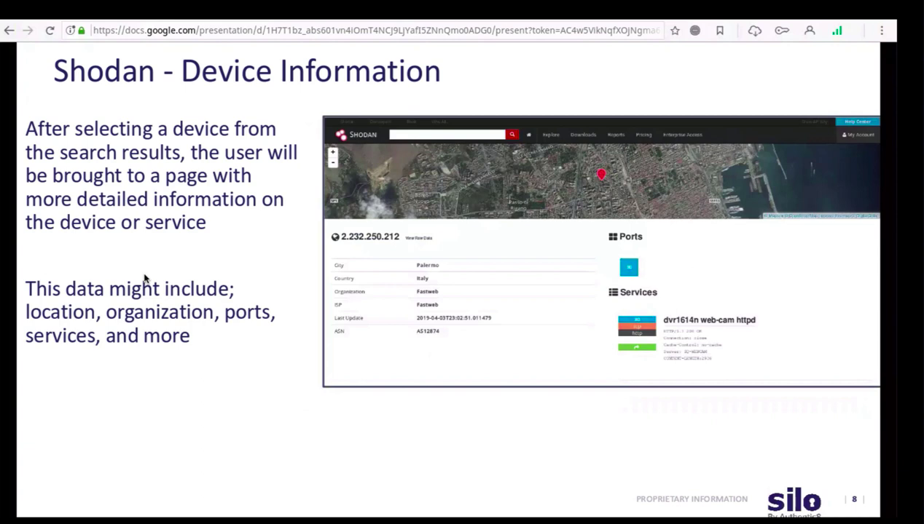
key("Right")
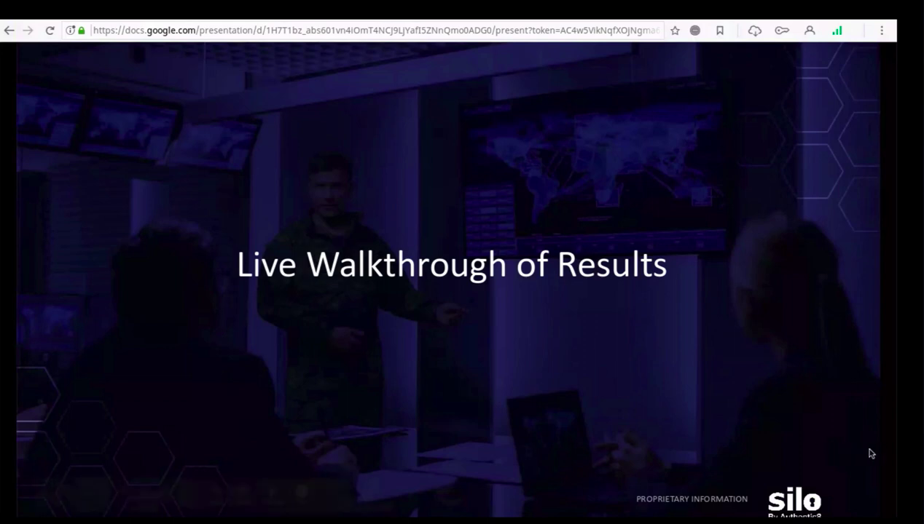
Switch back to Shodan's webcam results and review the host details of the first result, located in Luton, United Kingdom.
key("alt+Tab")
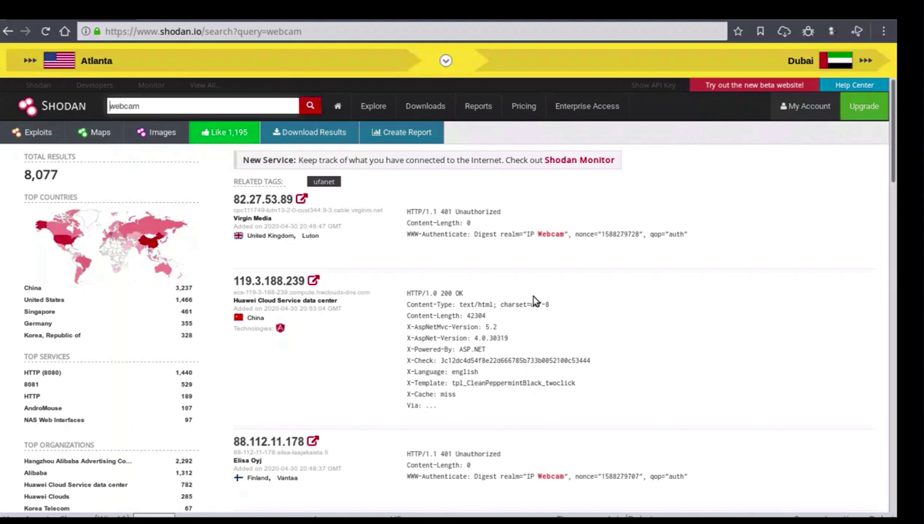
left_click(273, 203)
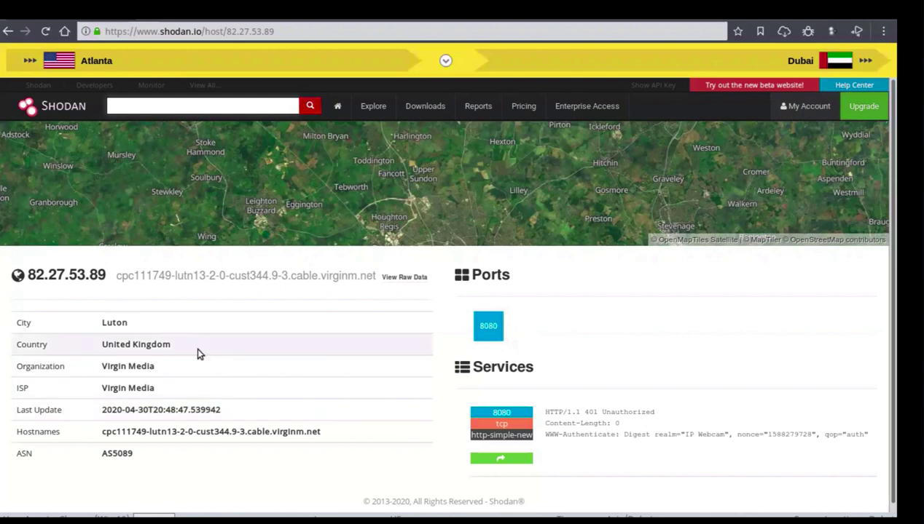
scroll(195, 346, "down", 1)
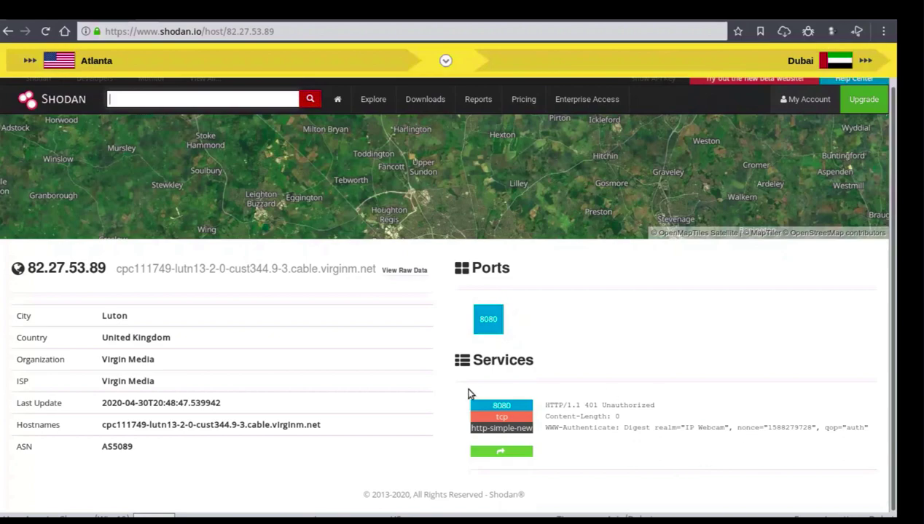
key("alt+Tab")
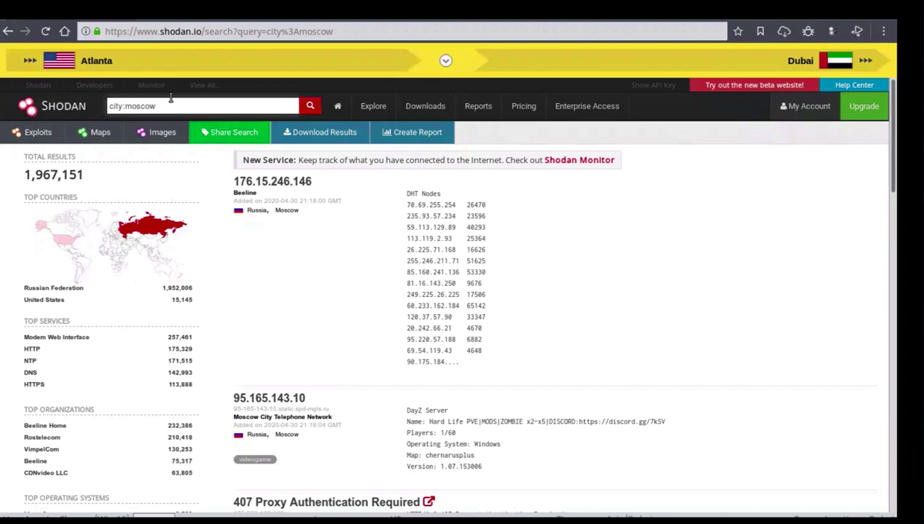
Open the first host in the city:moscow results and examine its location, ports and DHT service details.
left_click(272, 185)
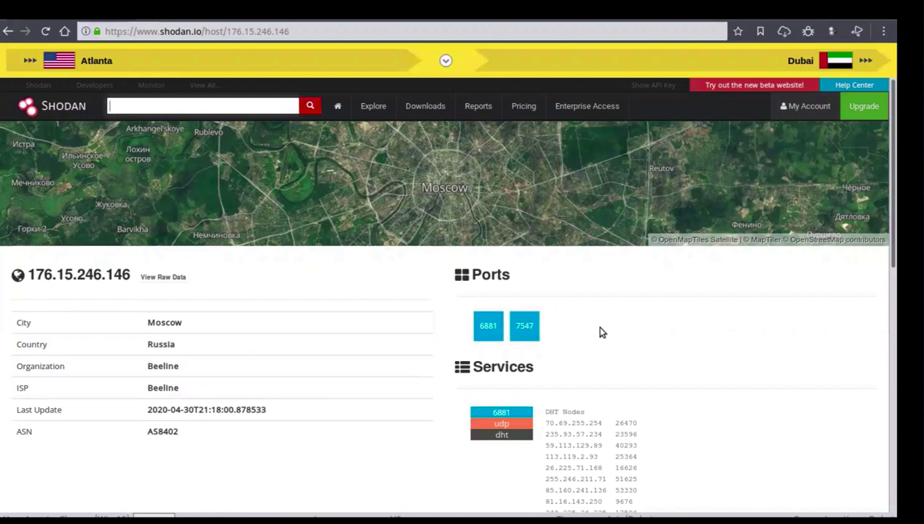
scroll(661, 412, "down", 5)
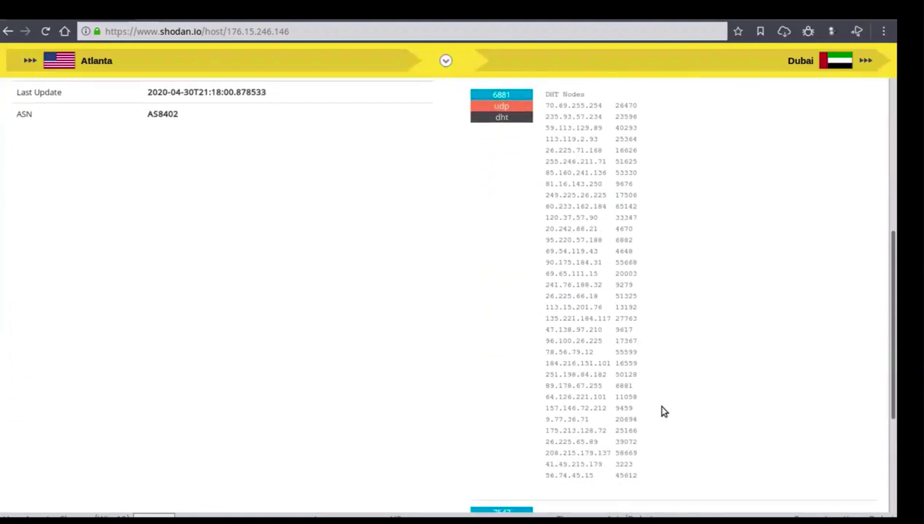
scroll(662, 411, "down", 3)
scroll(660, 410, "up", 3)
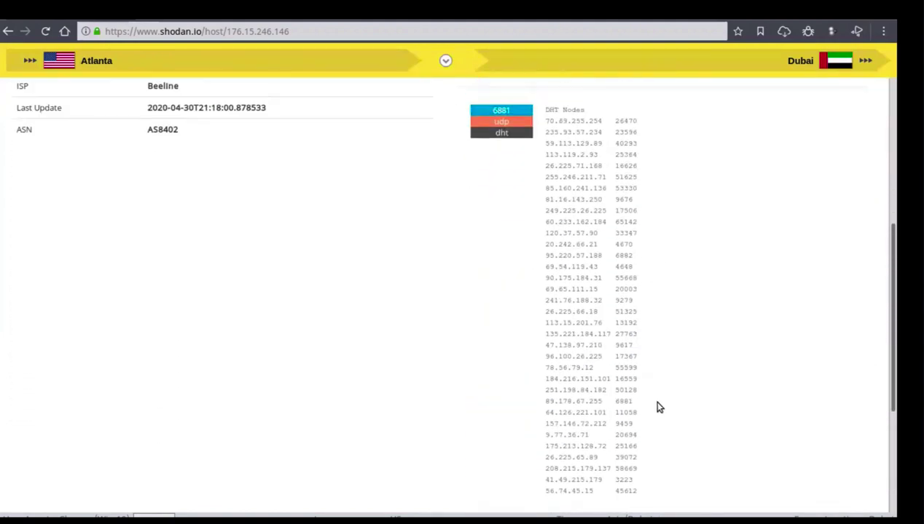
scroll(658, 407, "up", 5)
key("alt+Tab")
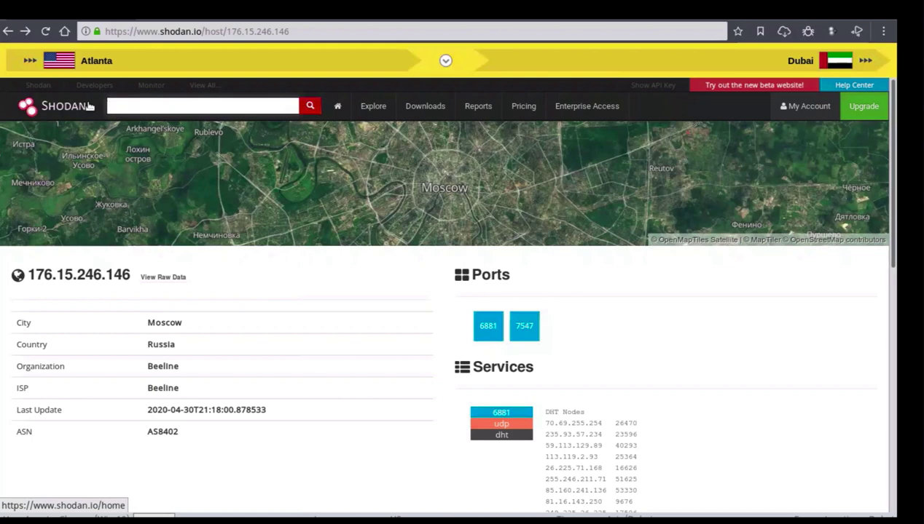
Search Shodan for devices in Beijing with the query city:beijing.
left_click(142, 110)
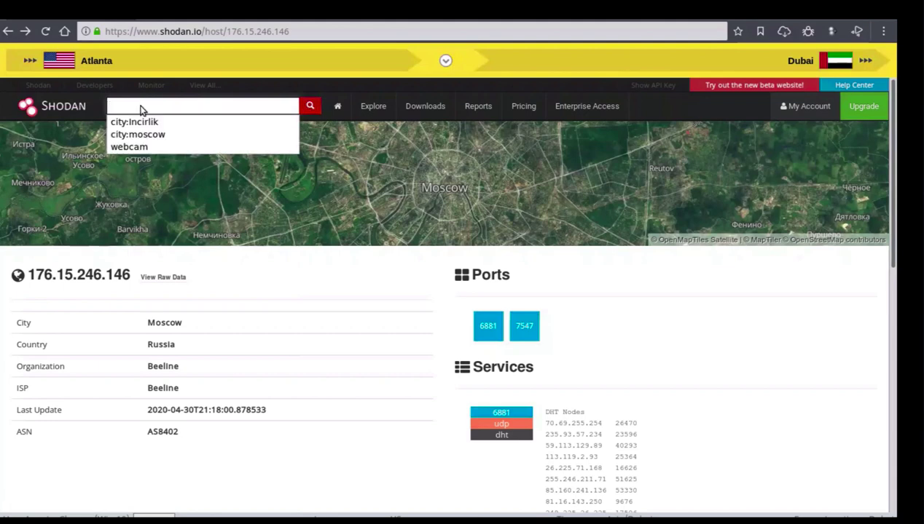
type("city")
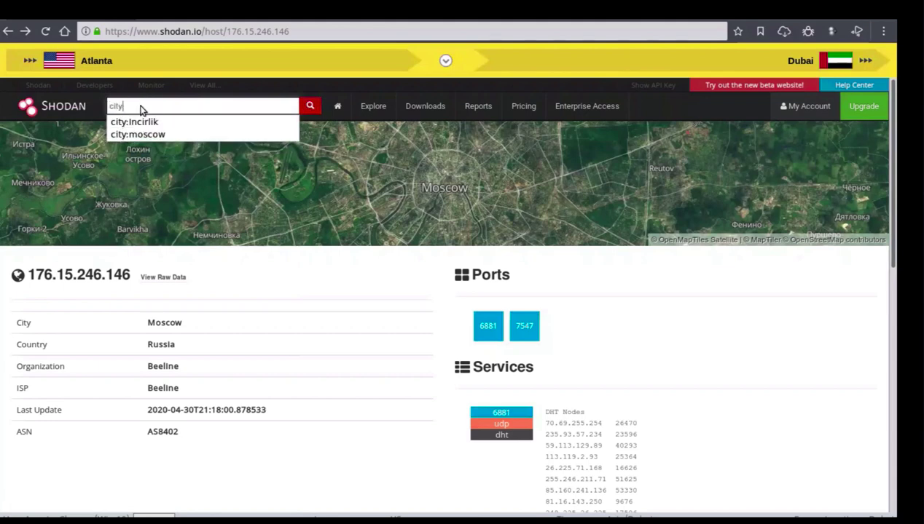
type(":beijing")
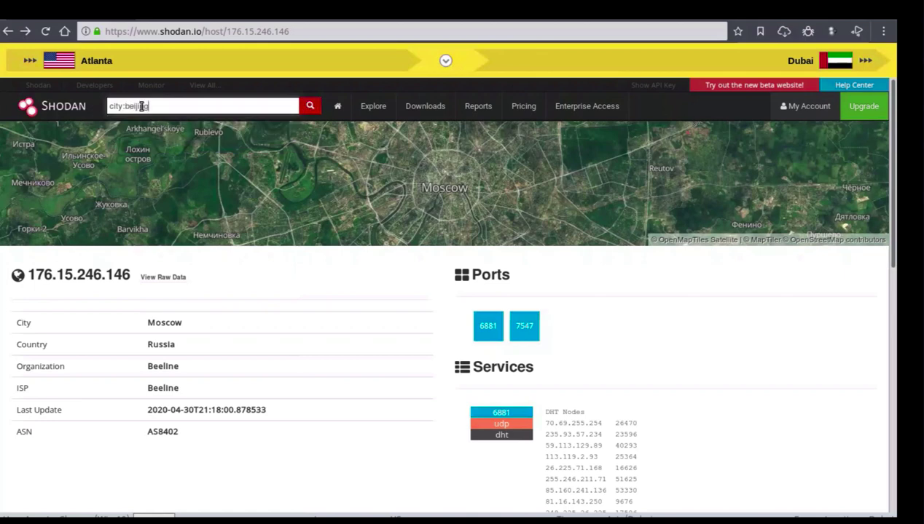
key("Return")
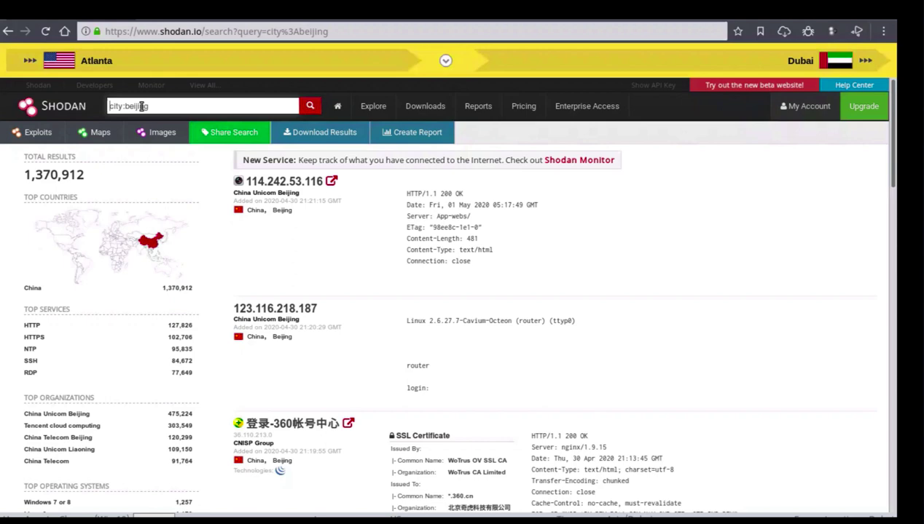
Open the first host in the Beijing results and examine its location, open ports and services.
left_click(290, 187)
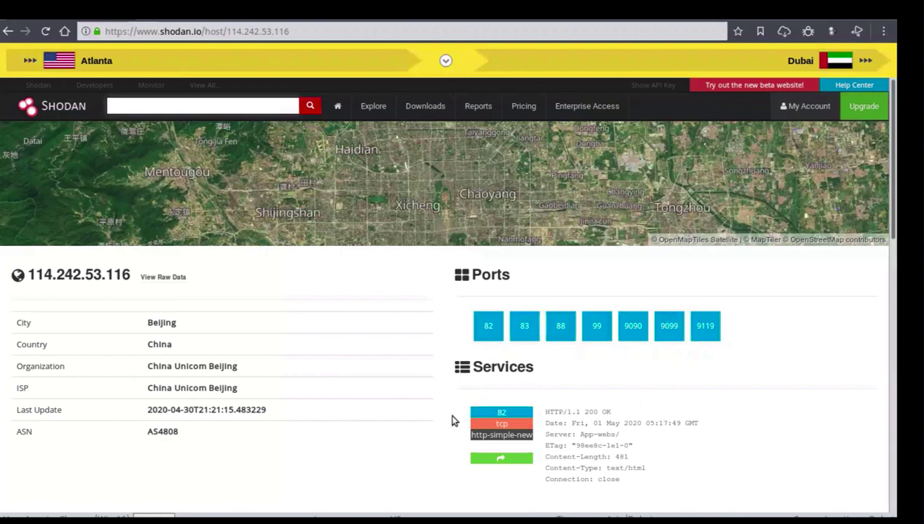
scroll(452, 405, "down", 3)
scroll(452, 405, "down", 5)
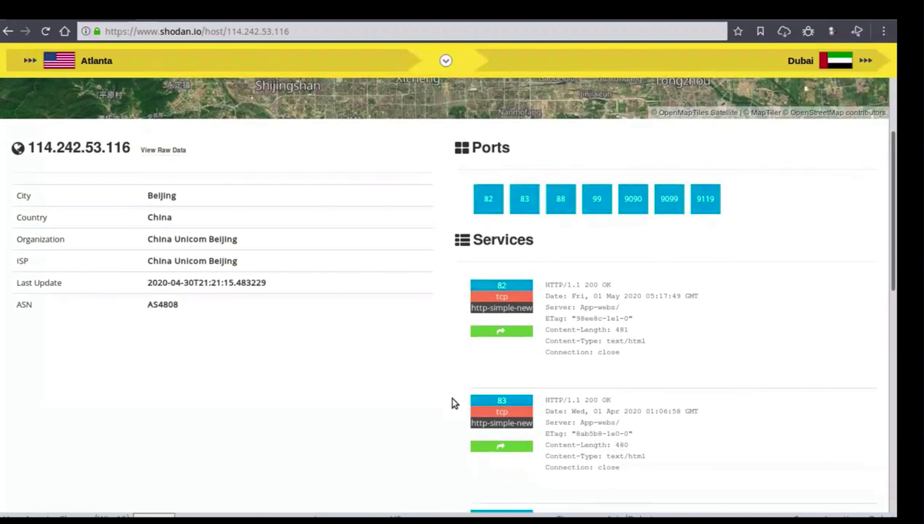
scroll(451, 403, "up", 4)
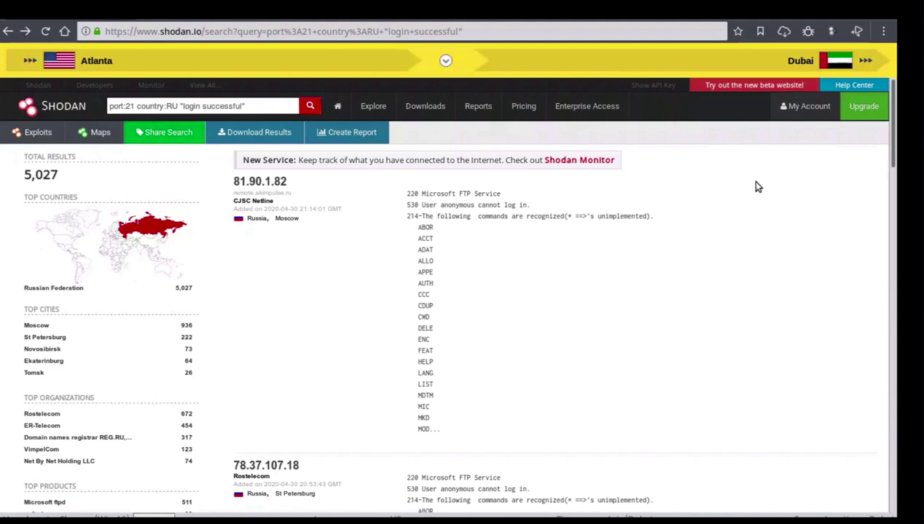
Open the first host in the port:21 country:RU "login successful" results and examine its ports, vulnerabilities and FTP service banner.
left_click(257, 183)
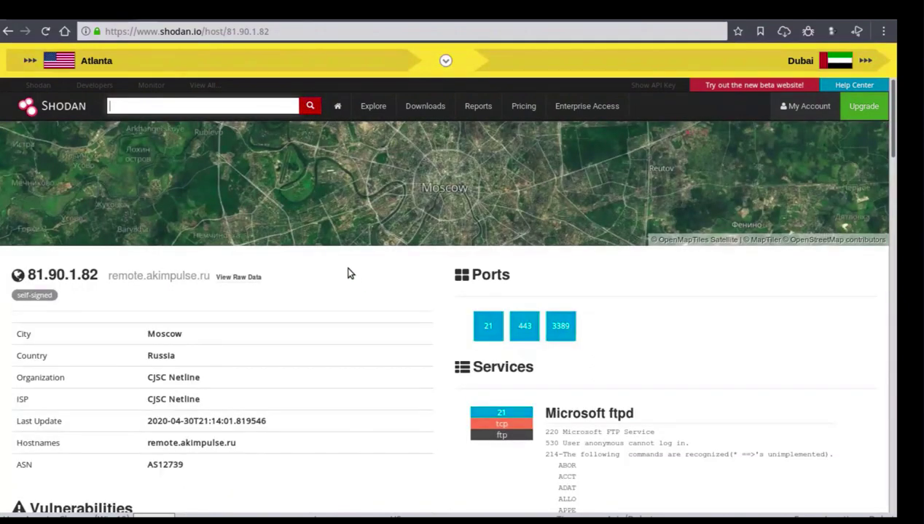
scroll(348, 274, "down", 1)
scroll(348, 273, "up", 1)
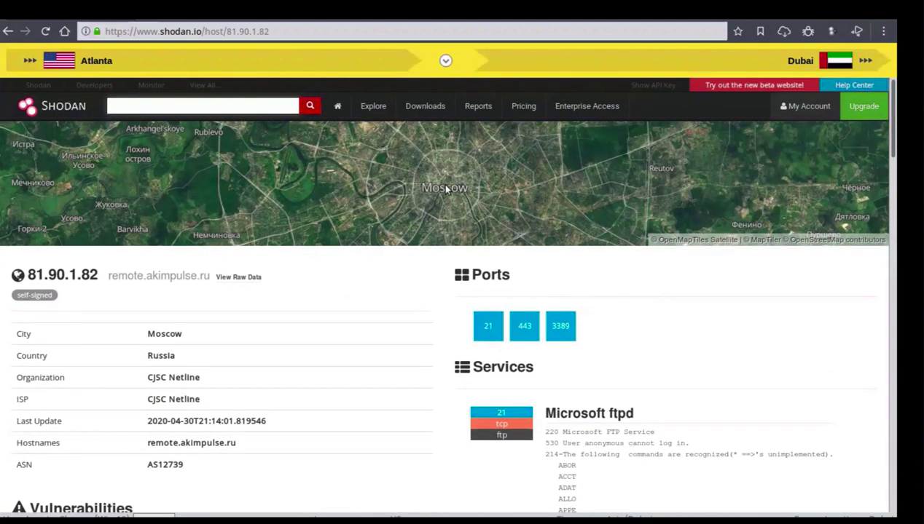
scroll(313, 289, "down", 1)
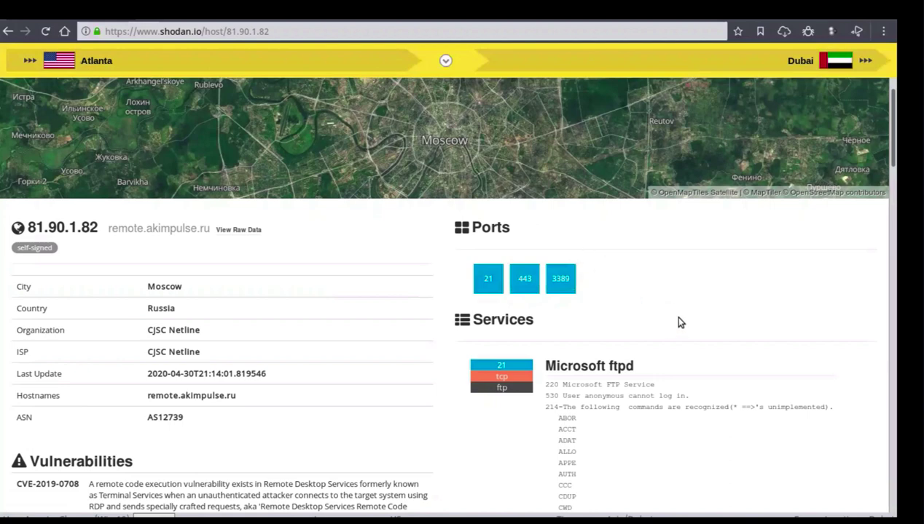
scroll(676, 321, "down", 1)
scroll(743, 350, "down", 3)
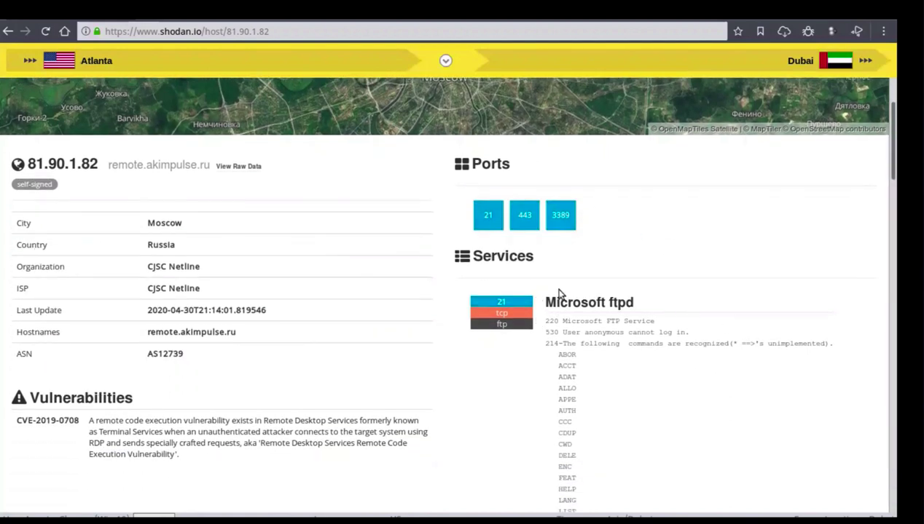
scroll(621, 318, "down", 5)
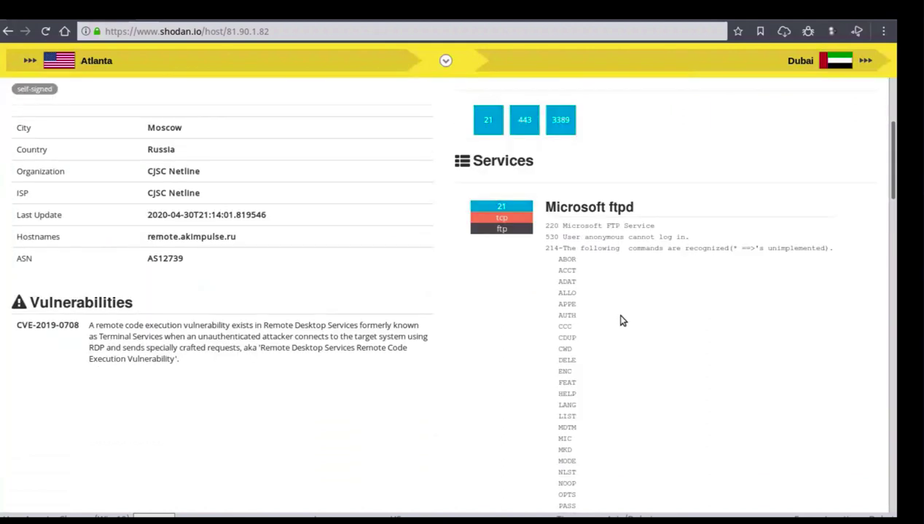
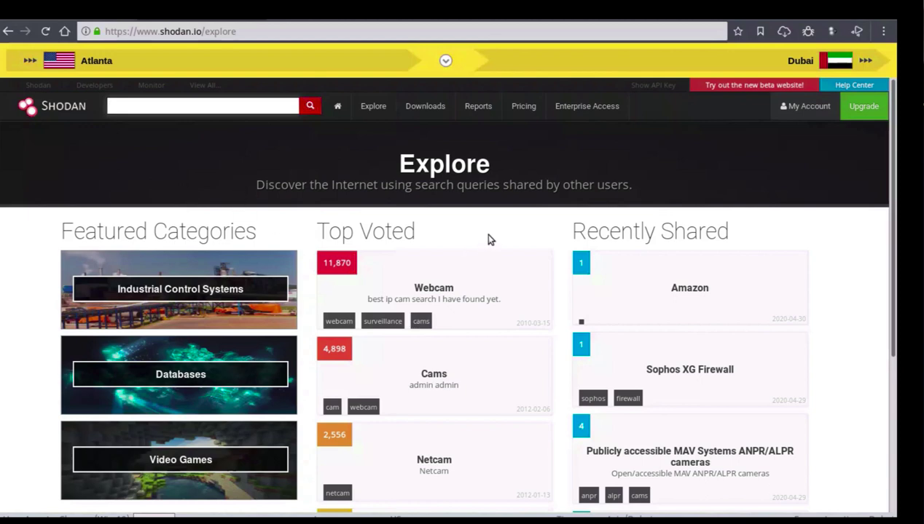
View the top-voted Webcam search from the Explore page, return, and browse the Industrial Control Systems category.
left_click(429, 289)
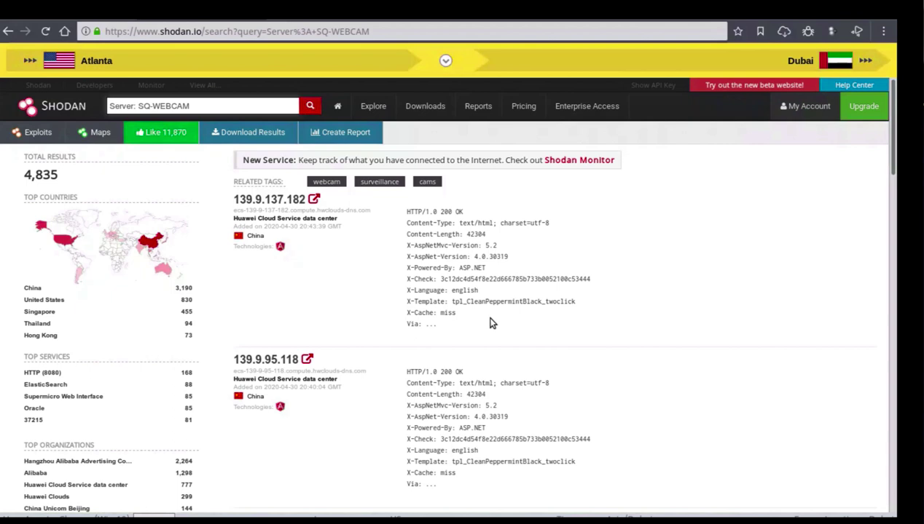
left_click(6, 35)
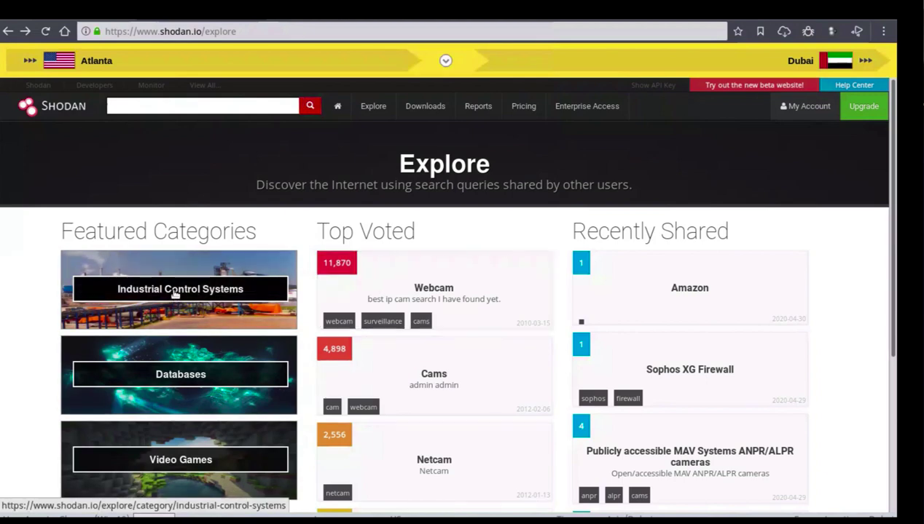
left_click(175, 294)
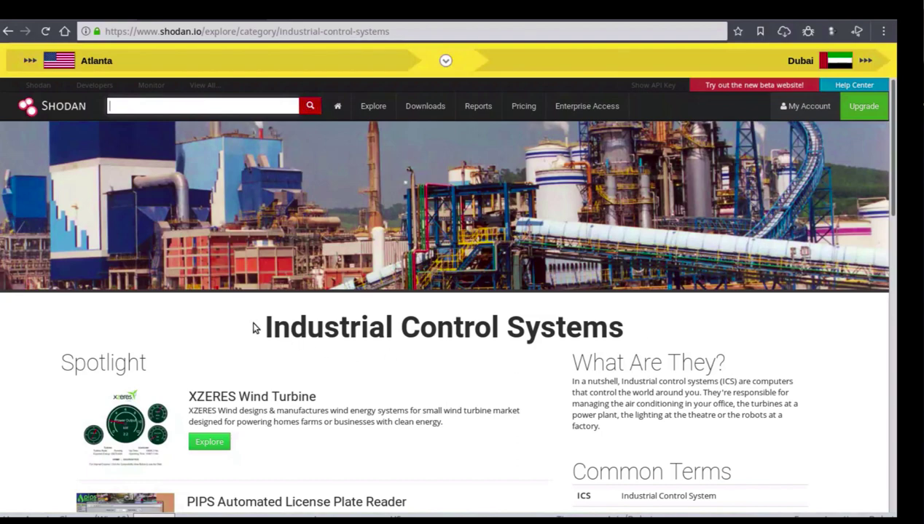
scroll(245, 329, "down", 1)
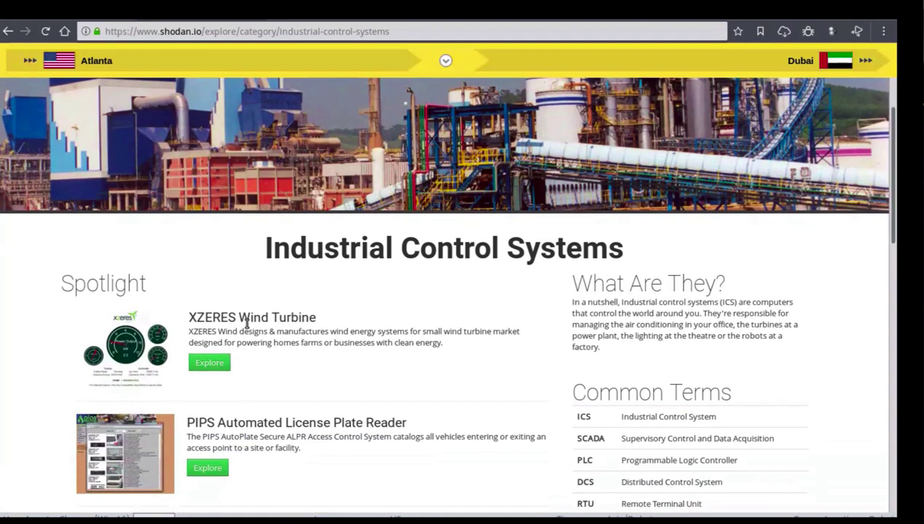
Review the spotlight systems, common terms and protocols on the Industrial Control Systems category page.
scroll(336, 321, "down", 1)
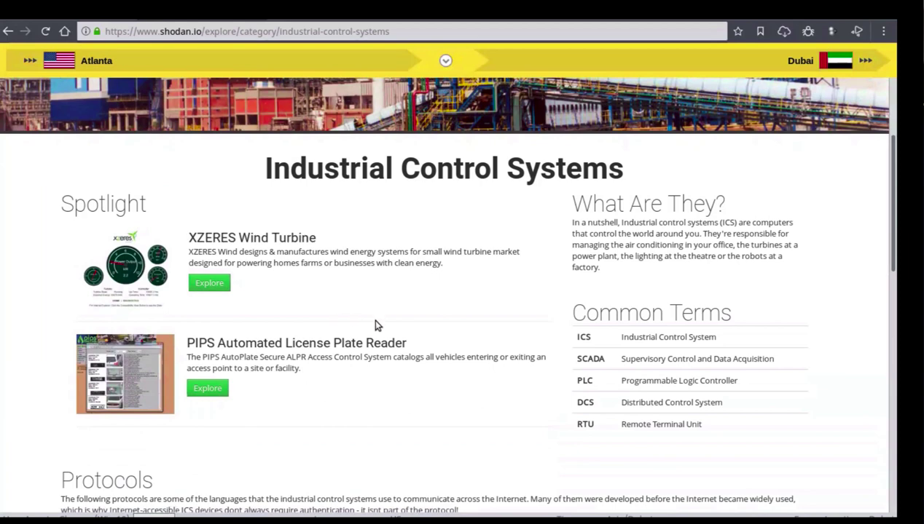
scroll(376, 323, "down", 1)
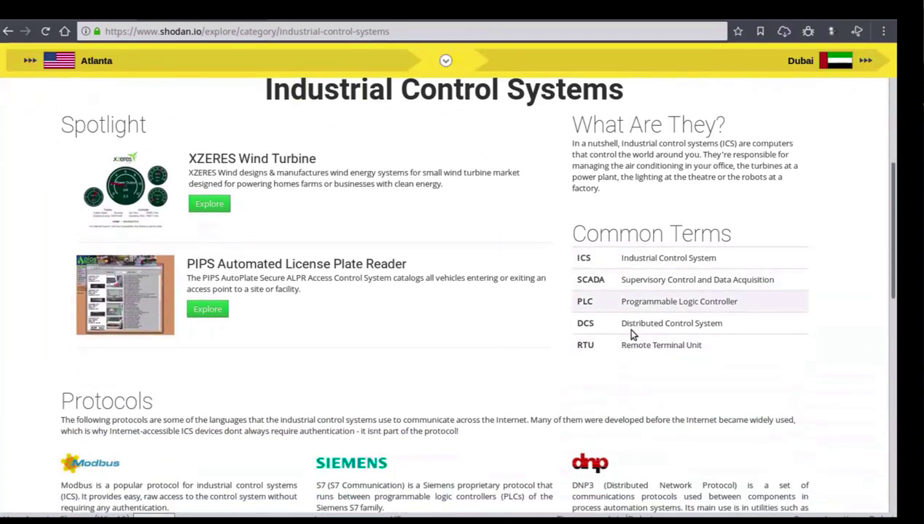
scroll(472, 373, "down", 1)
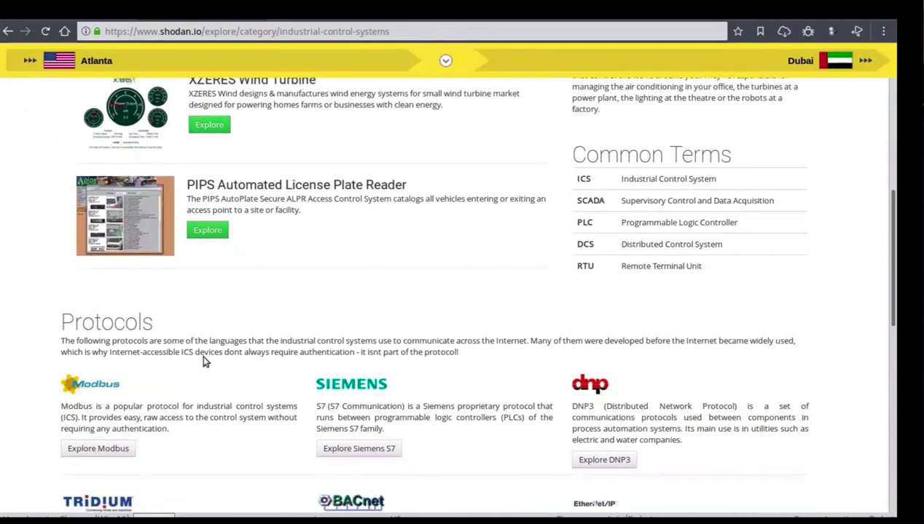
scroll(201, 353, "down", 1)
scroll(429, 347, "up", 5)
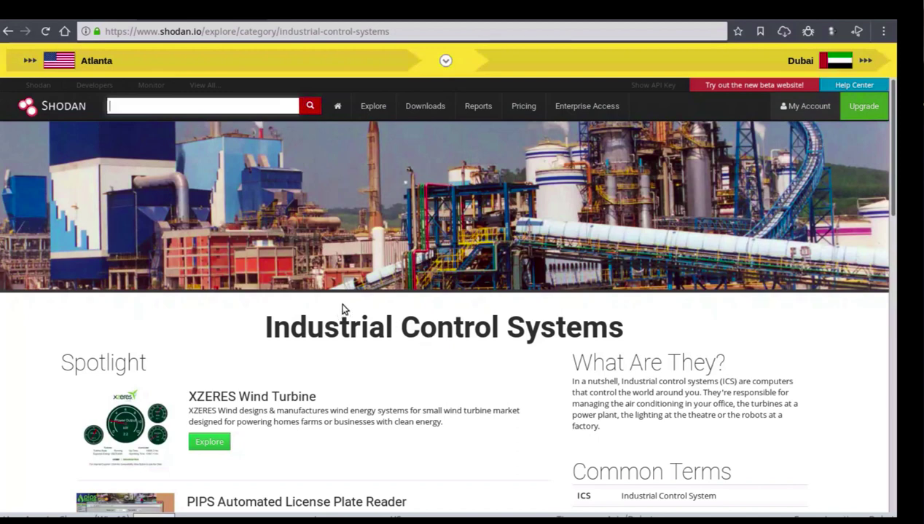
Run the previous Shodan search city:beijing again.
left_click(142, 108)
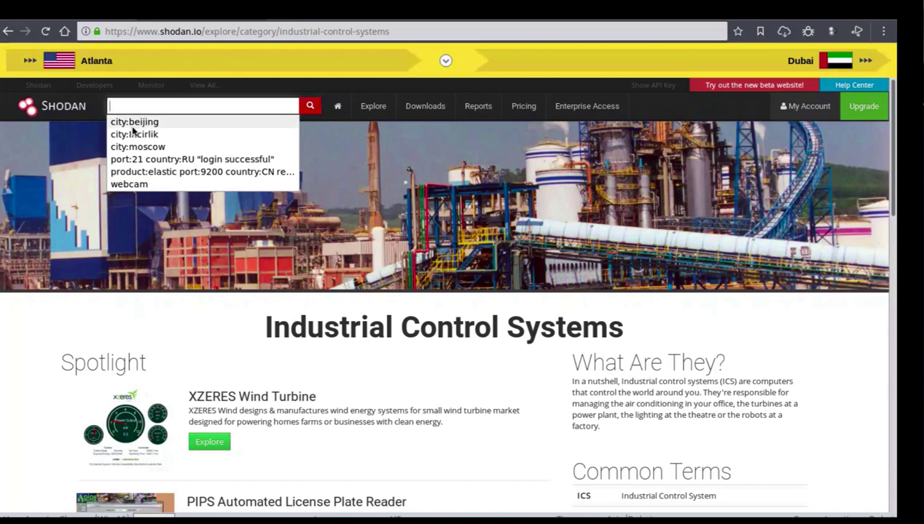
left_click(128, 124)
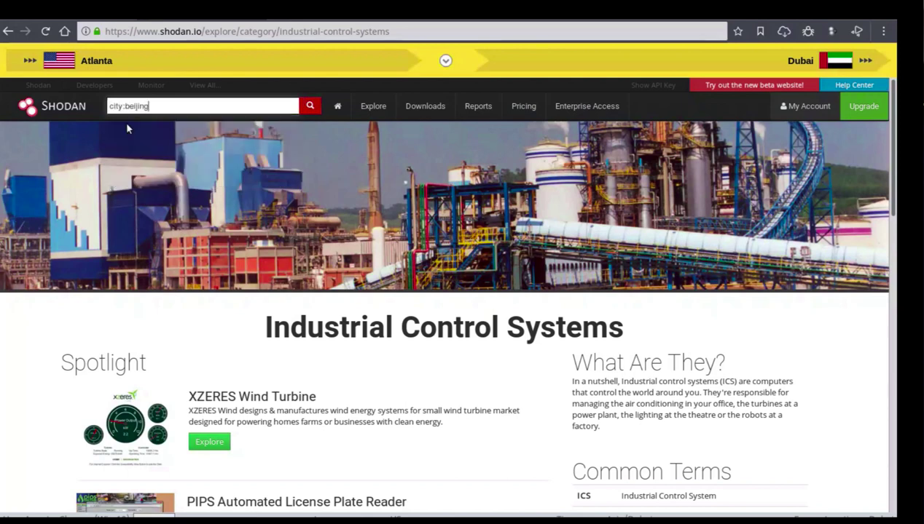
left_click(310, 107)
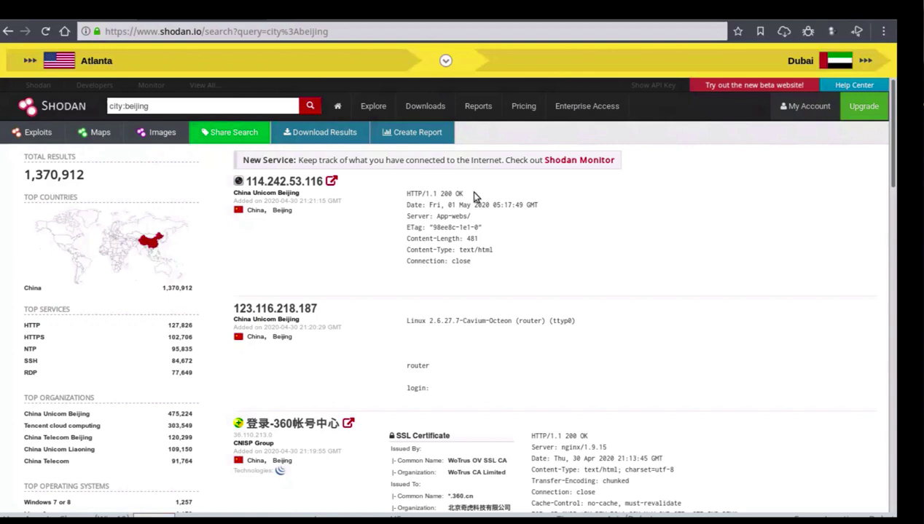
Create a report titled beijing1 from the city:beijing search results.
left_click(426, 137)
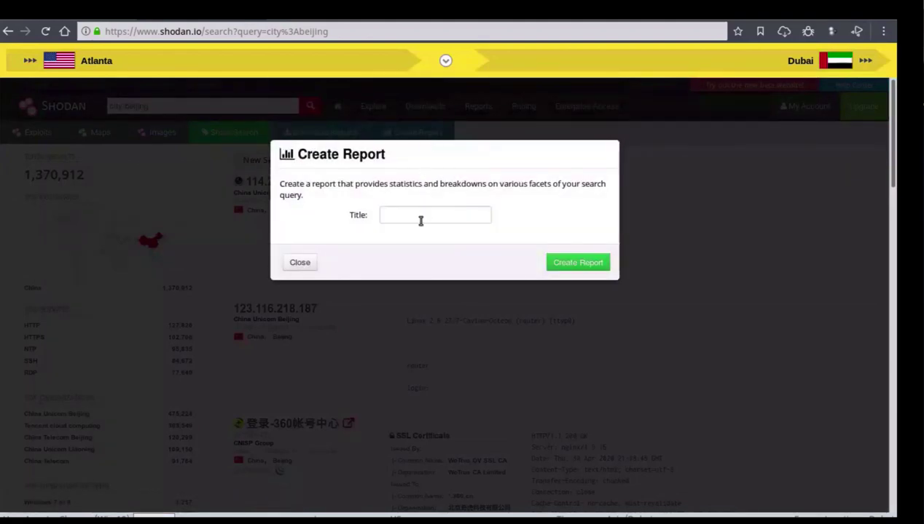
left_click(421, 218)
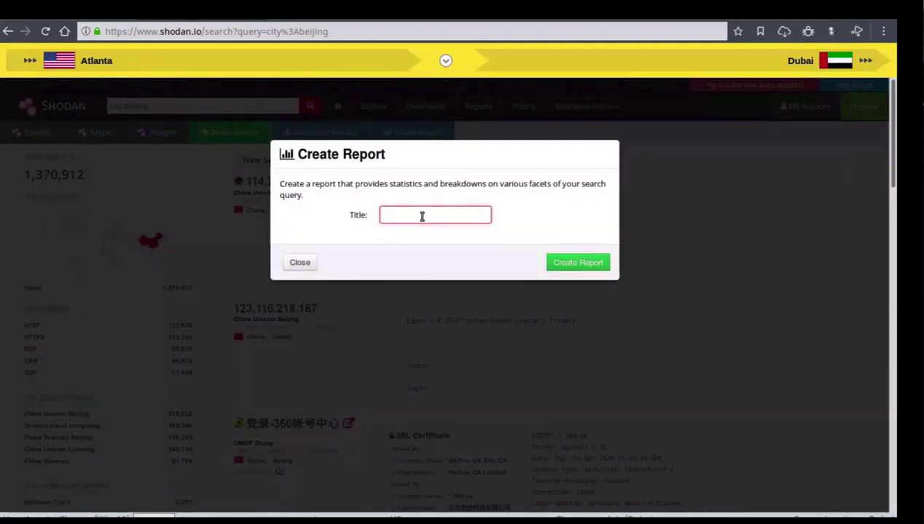
type("b")
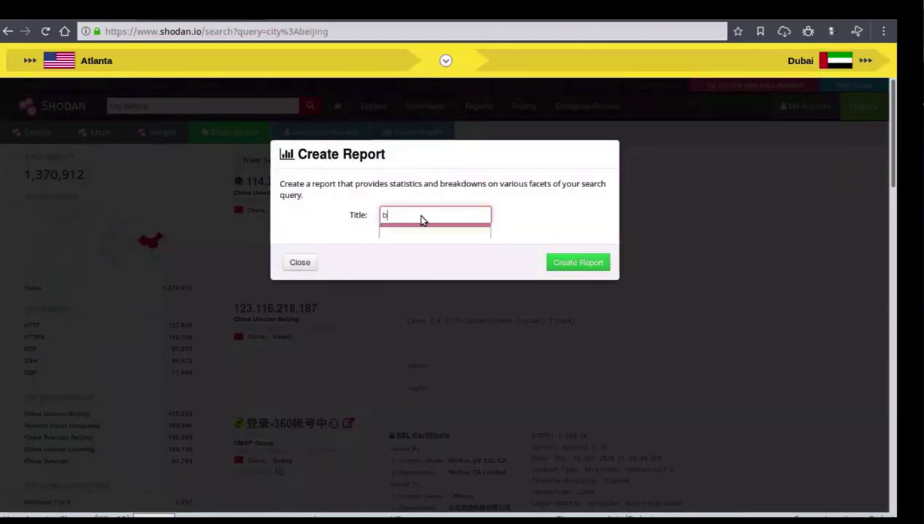
type("eij")
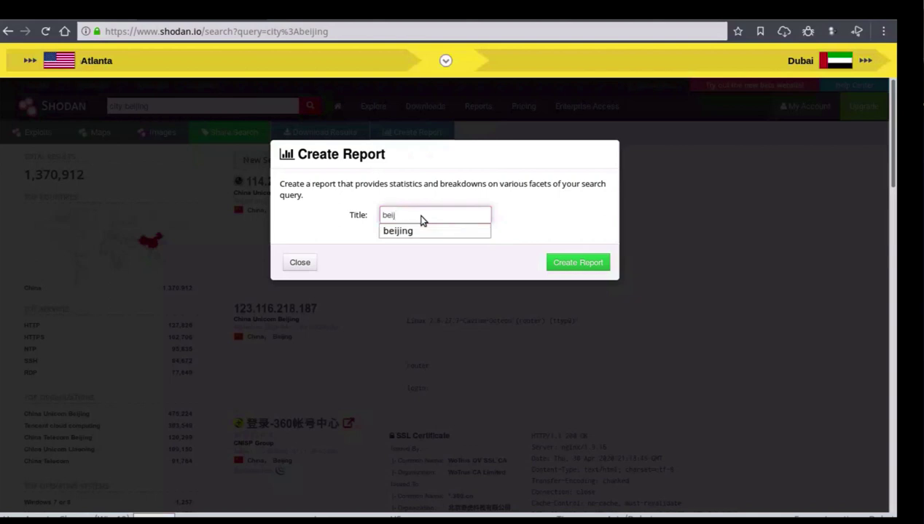
type("ing1")
key("Return")
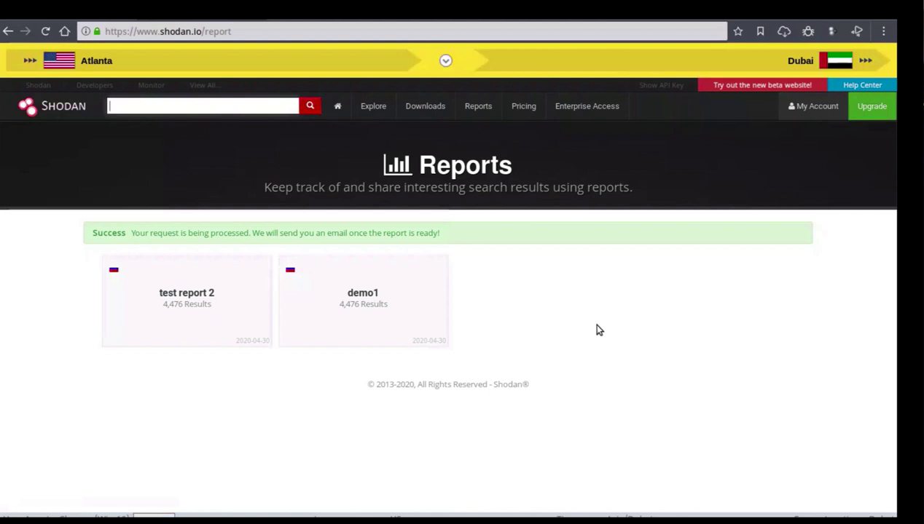
Open the saved report "test report 2" and examine its top cities, services, organizations and products.
left_click(189, 298)
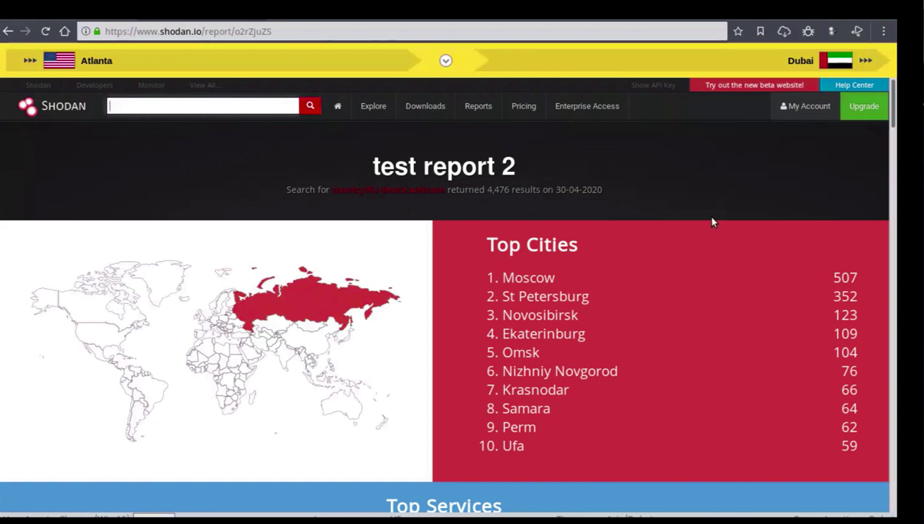
scroll(712, 221, "down", 1)
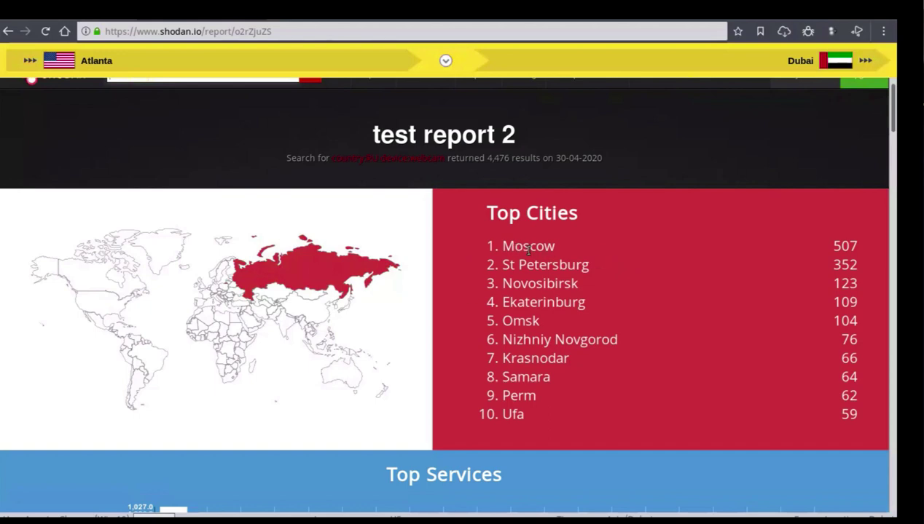
scroll(479, 274, "down", 3)
scroll(478, 271, "down", 2)
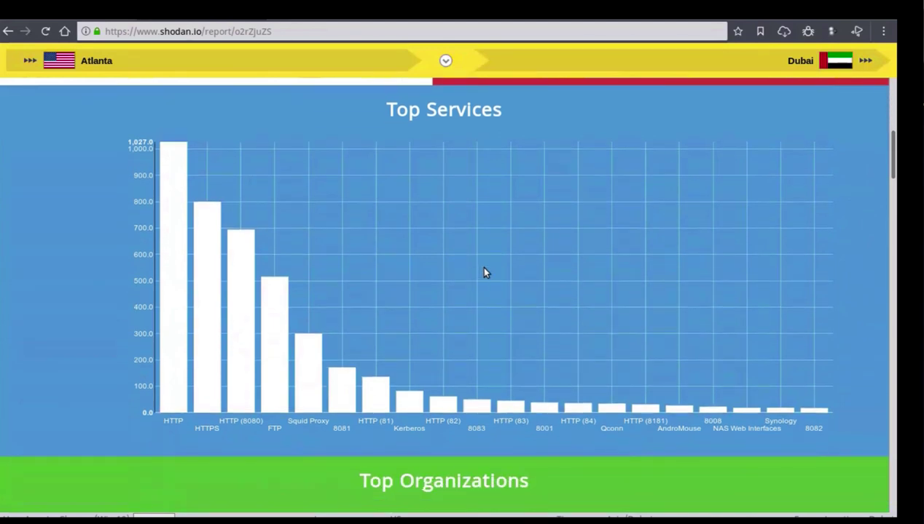
scroll(485, 274, "down", 4)
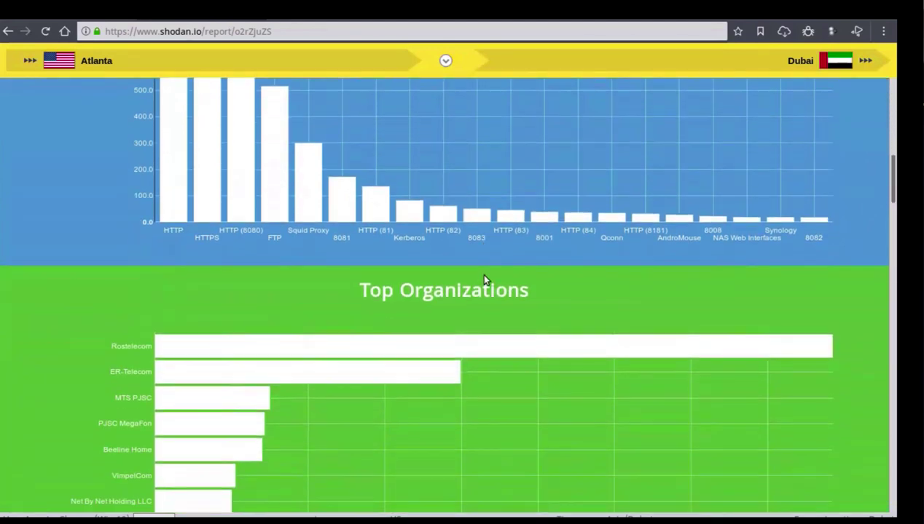
scroll(486, 280, "down", 1)
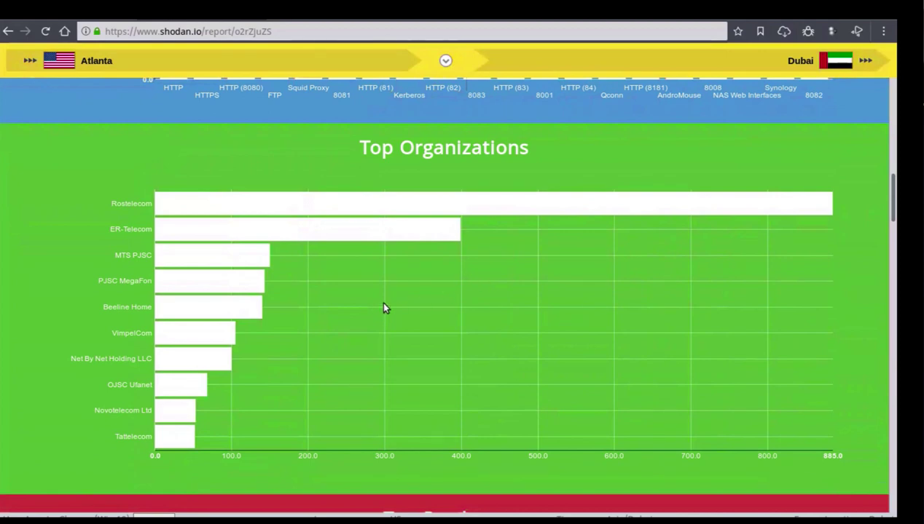
scroll(384, 307, "down", 5)
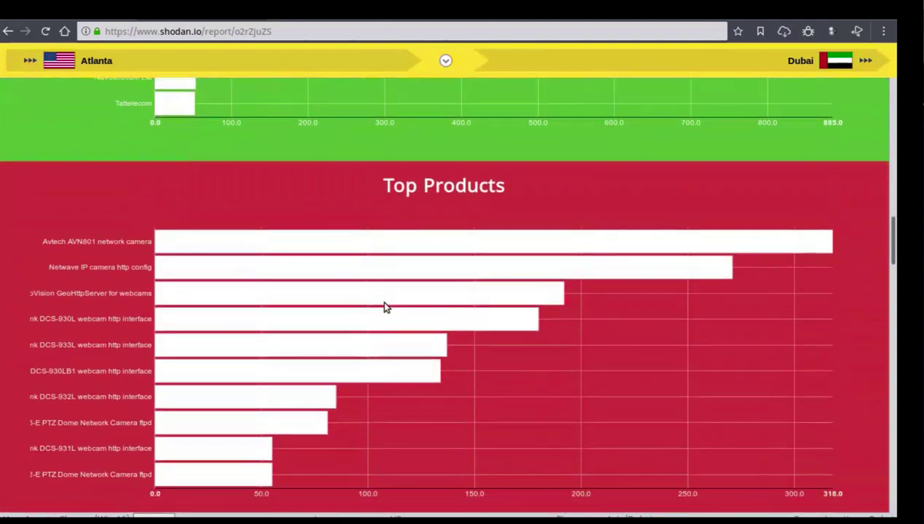
scroll(384, 307, "down", 1)
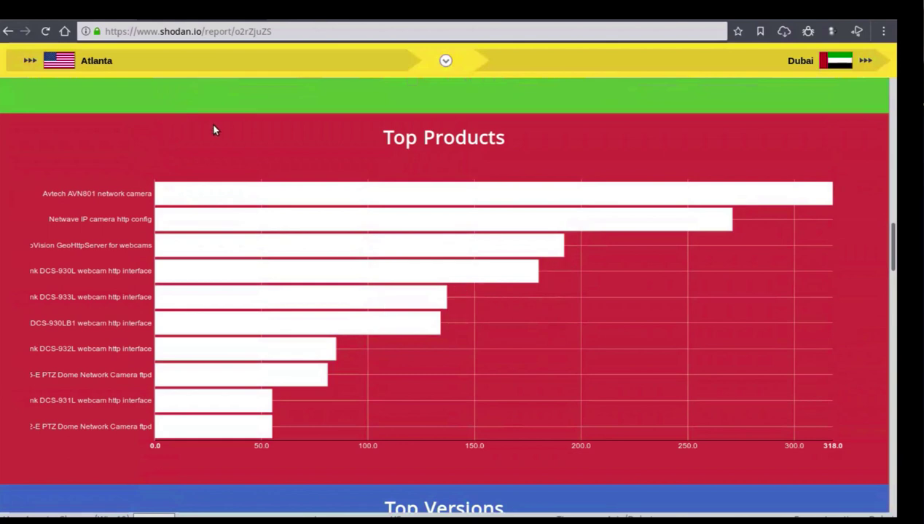
scroll(89, 131, "up", 3)
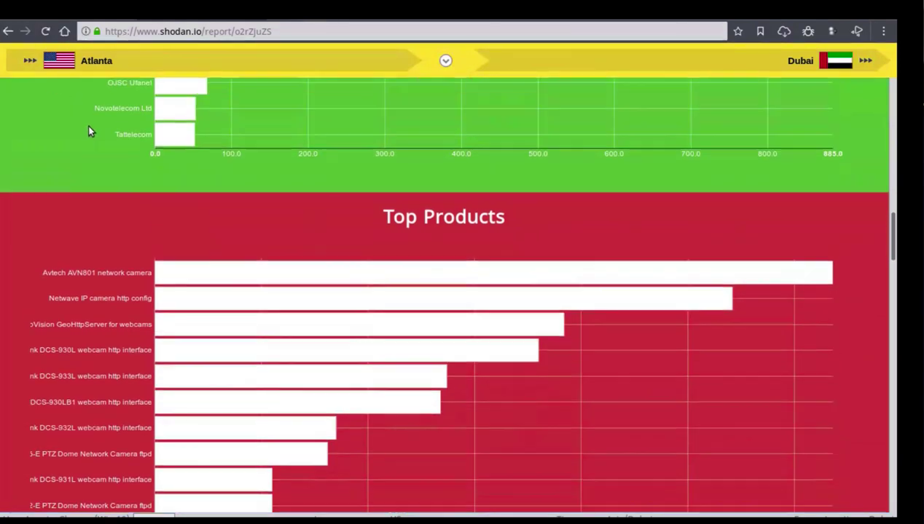
scroll(92, 128, "up", 3)
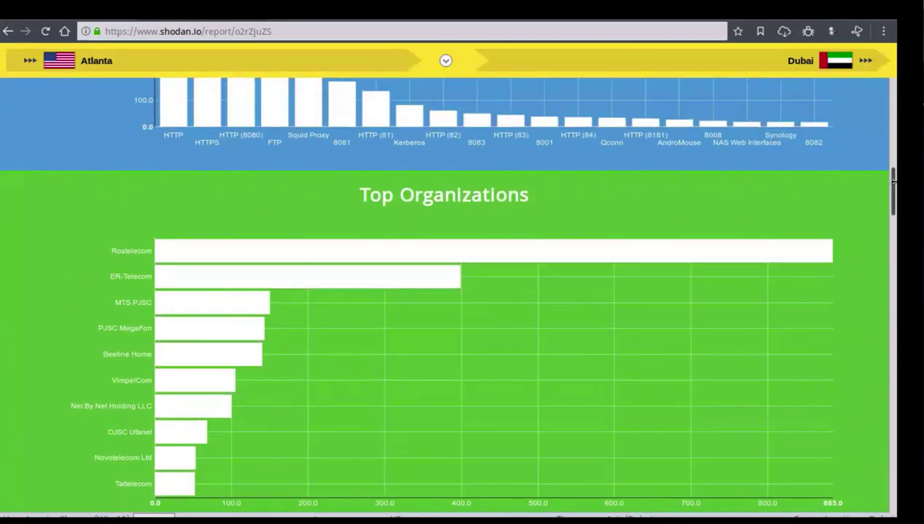
mouse_move(891, 206)
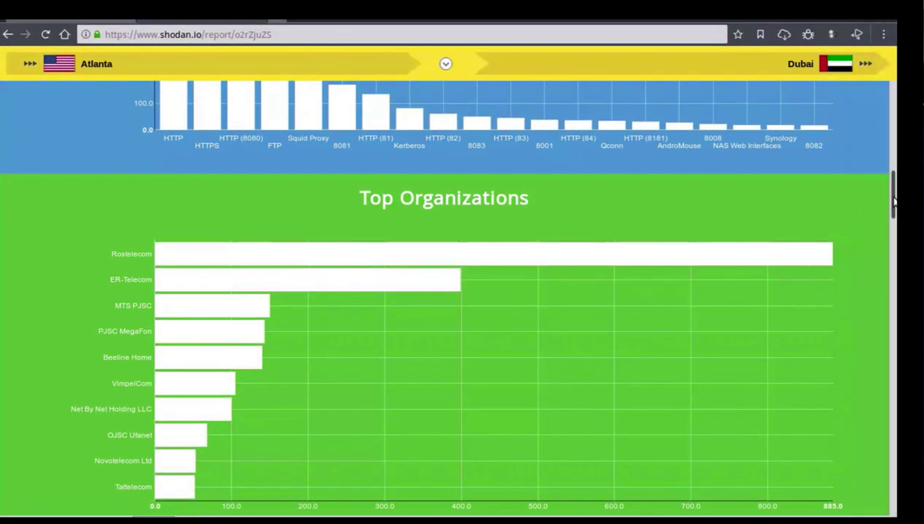
left_click_drag(893, 201, 893, 117)
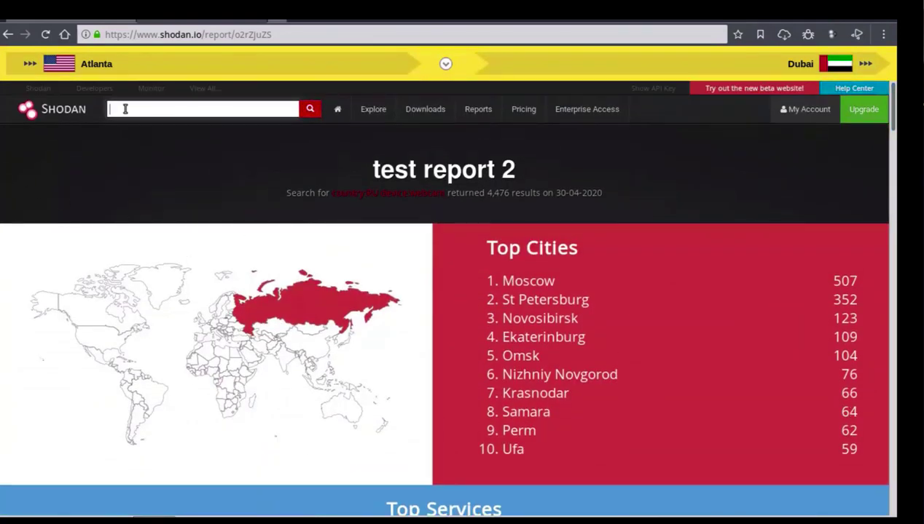
Return to the Beijing results by searching for city:beijing from the report page.
left_click(129, 110)
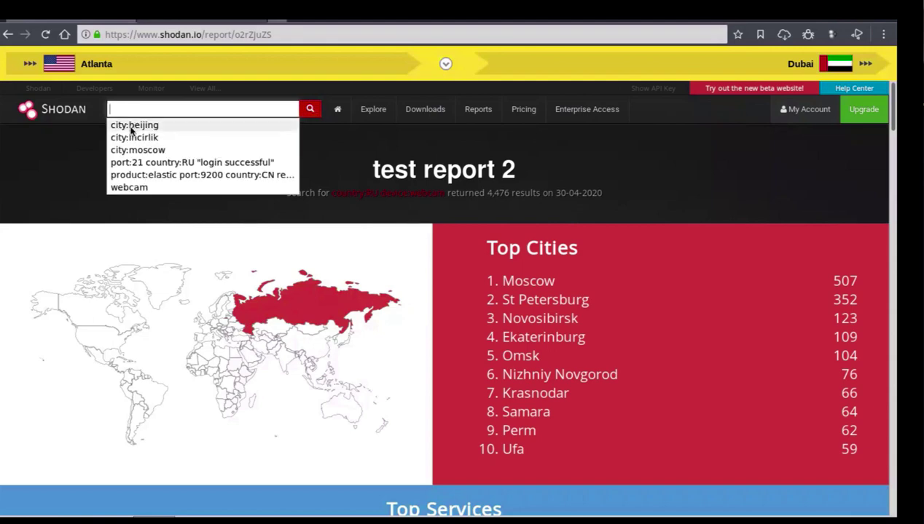
left_click(132, 126)
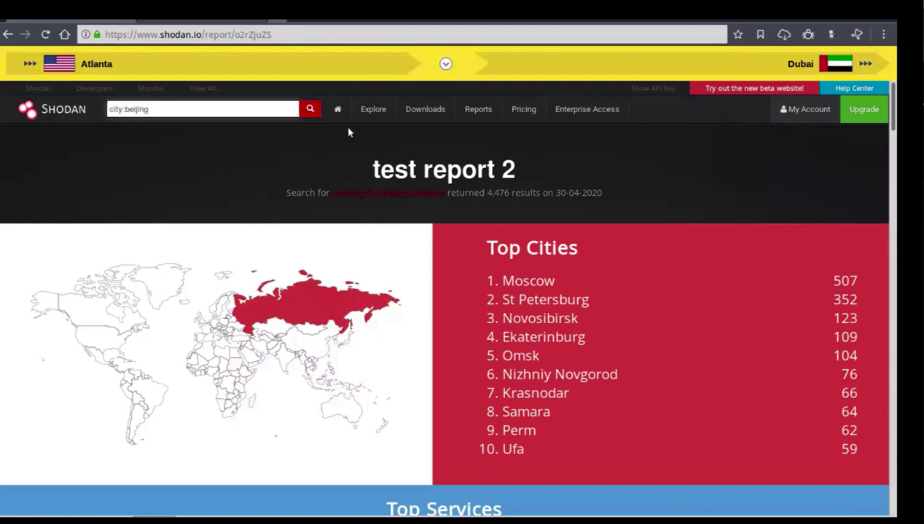
left_click(316, 113)
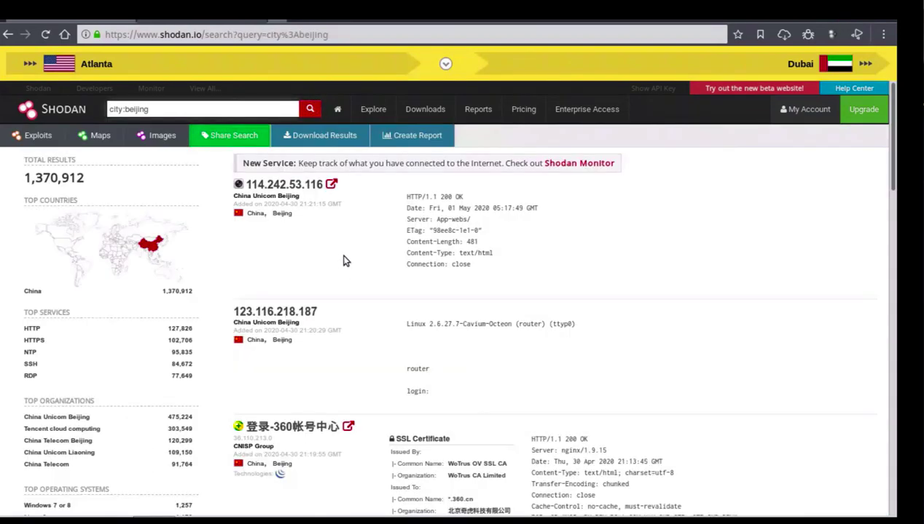
Open the city:beijing results in Shodan Maps and examine the result marker close up over Beijing.
left_click(96, 137)
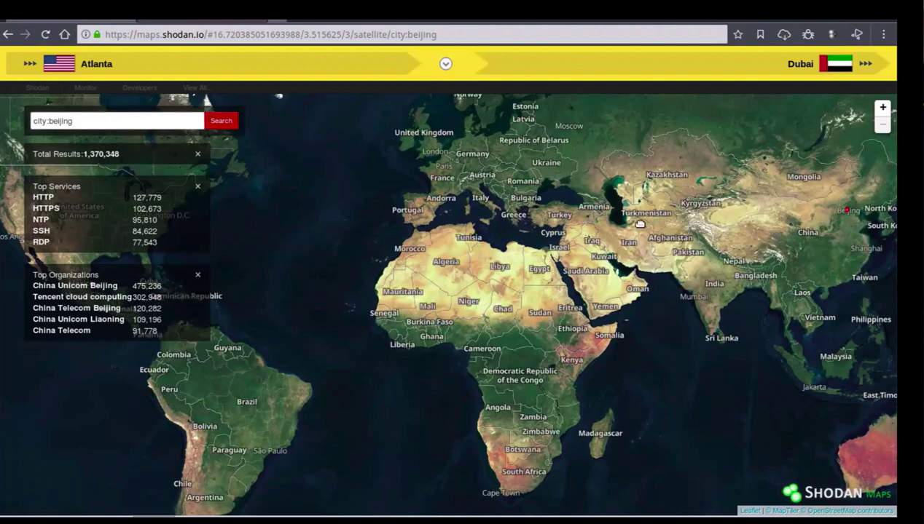
left_click_drag(661, 218, 363, 258)
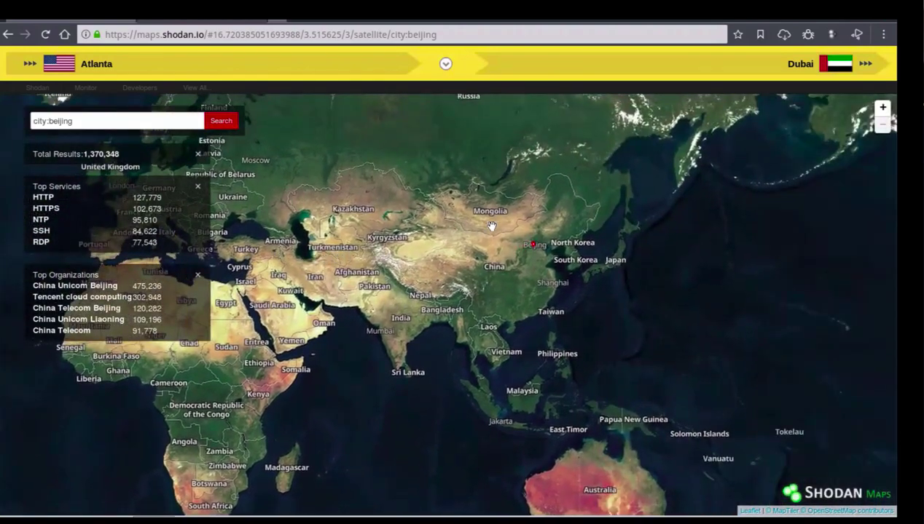
left_click_drag(487, 224, 415, 230)
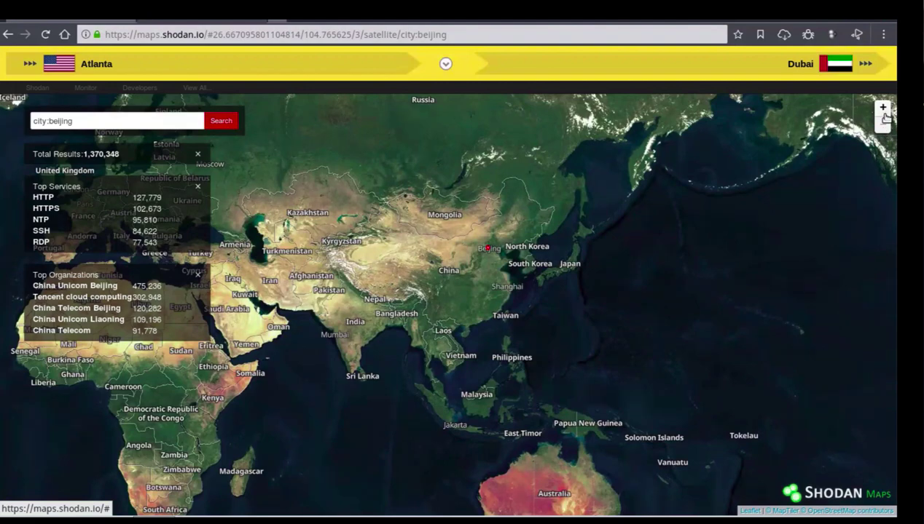
scroll(490, 283, "up", 1)
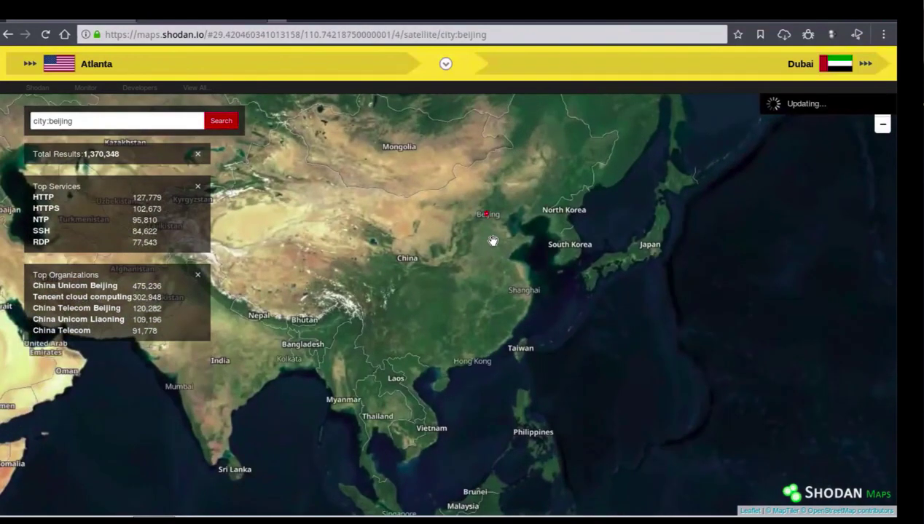
scroll(493, 240, "up", 2)
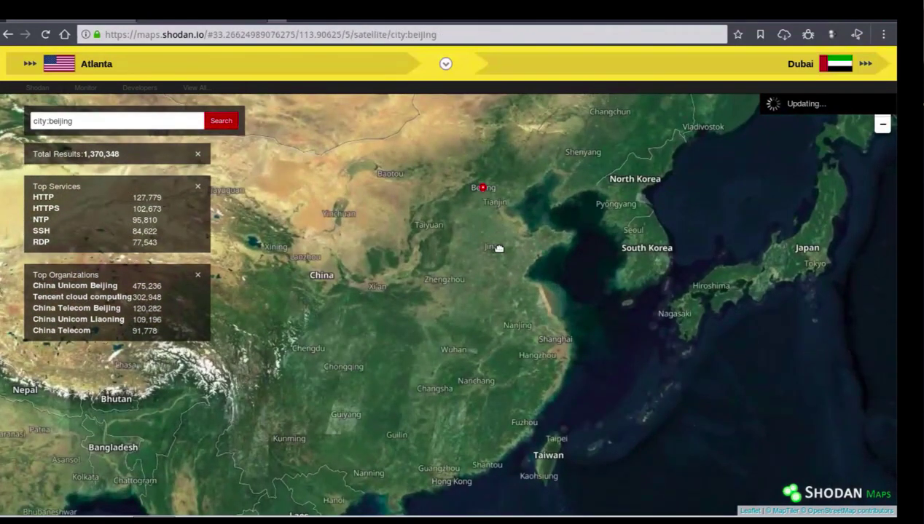
left_click_drag(497, 249, 497, 301)
scroll(503, 287, "up", 1)
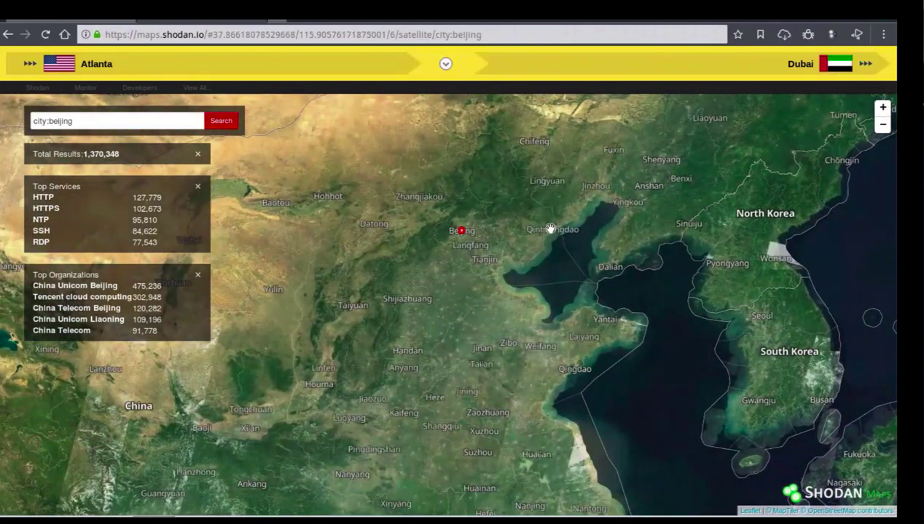
scroll(493, 254, "up", 1)
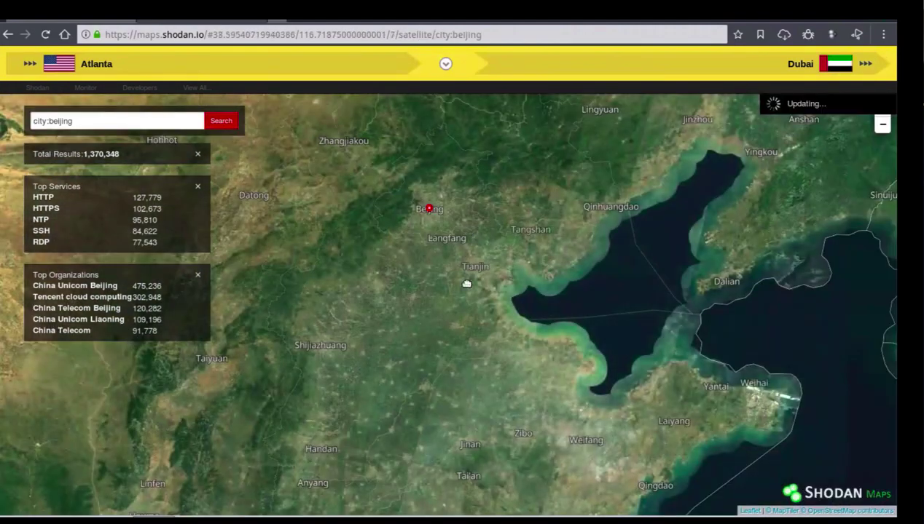
left_click_drag(466, 251, 466, 295)
scroll(451, 274, "up", 3)
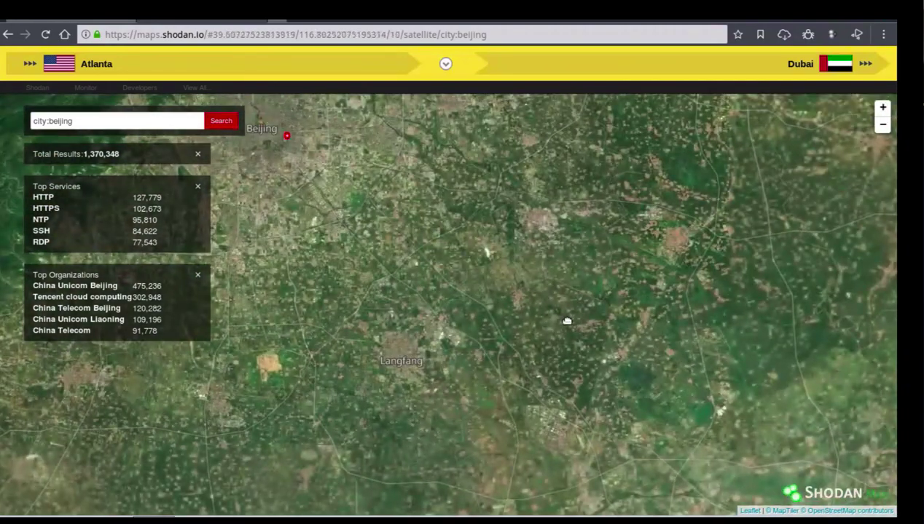
left_click_drag(327, 159, 493, 271)
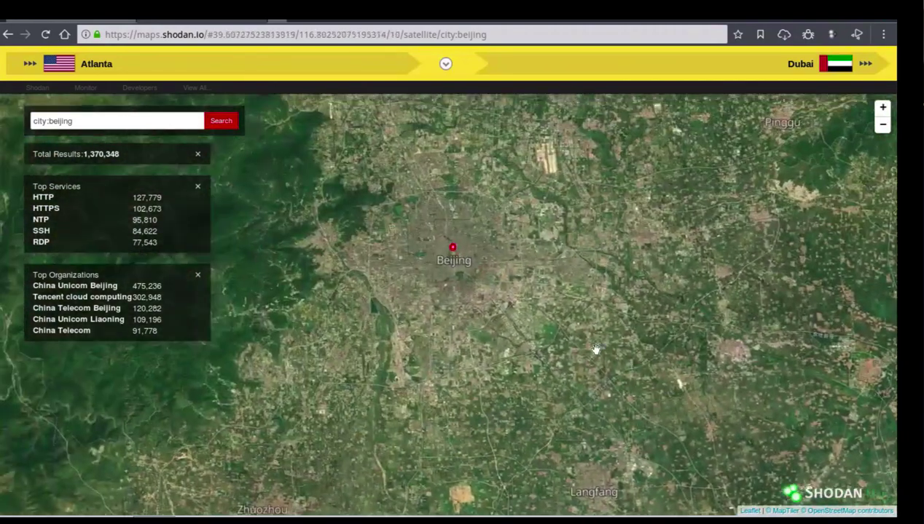
Open the full host details from the Beijing result marker and examine the host's location, organization, ports and services.
left_click(453, 249)
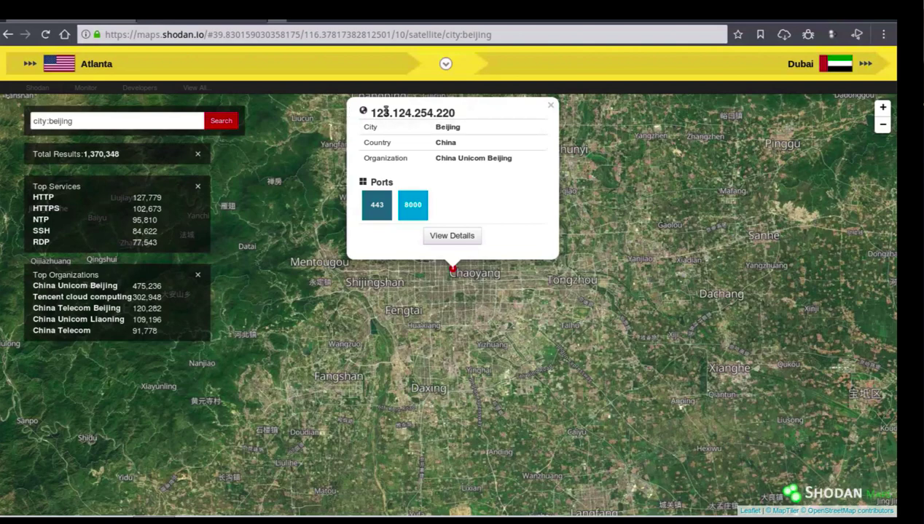
left_click(451, 241)
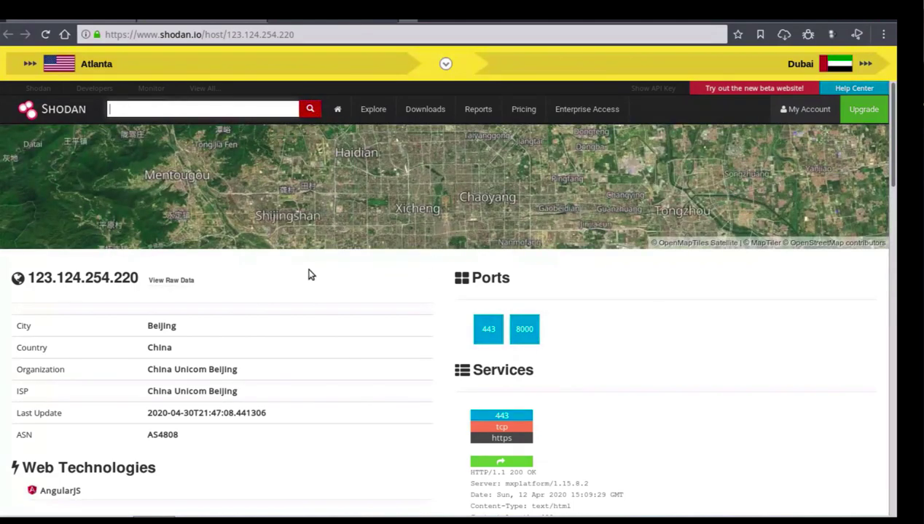
scroll(309, 274, "down", 1)
scroll(308, 275, "up", 1)
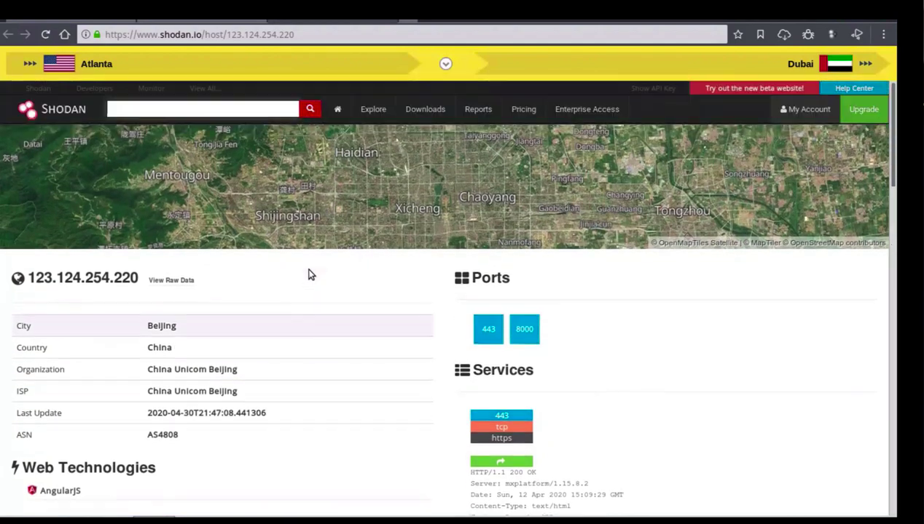
Return to the Shodan Maps results, close the host's popup, and view the Beijing marker at continental scale across Asia.
left_click(178, 22)
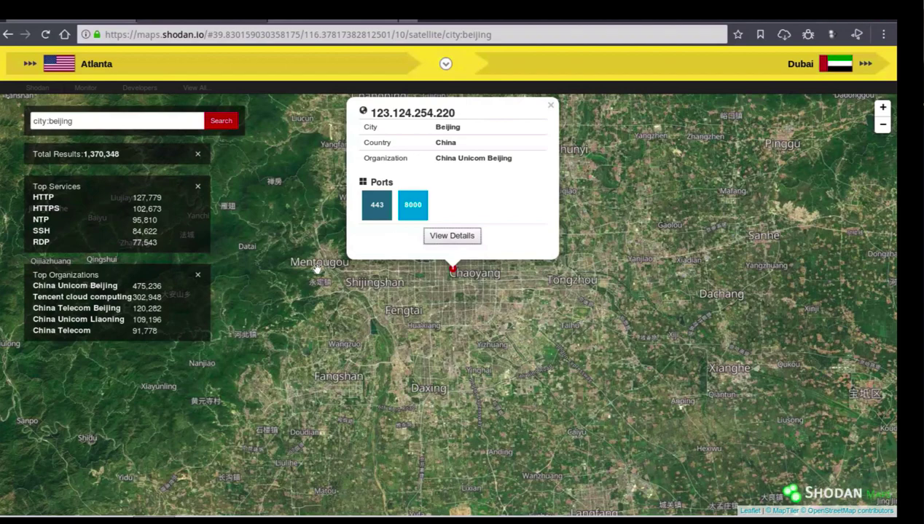
scroll(316, 269, "up", 5)
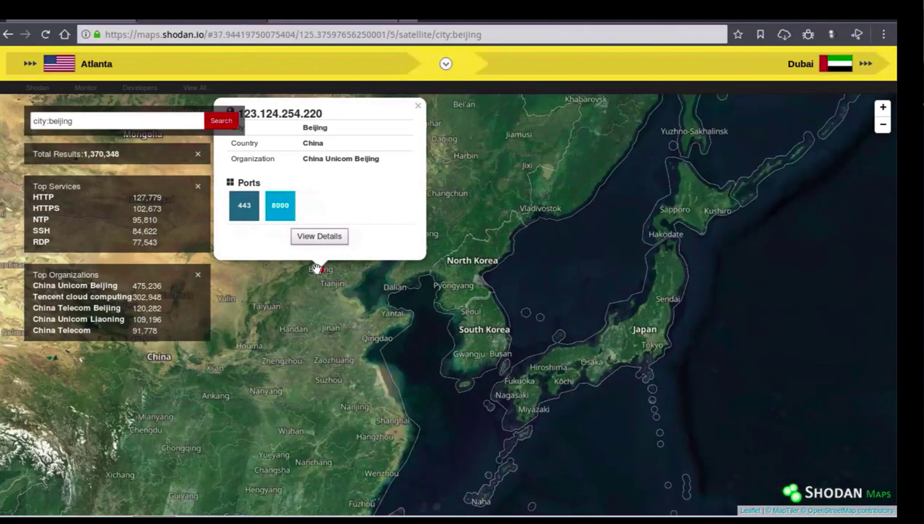
left_click(417, 106)
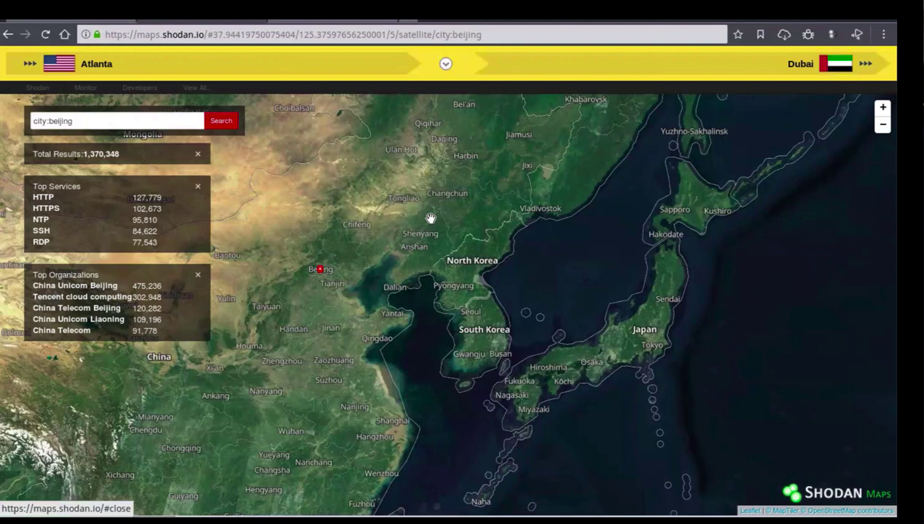
scroll(430, 219, "down", 2)
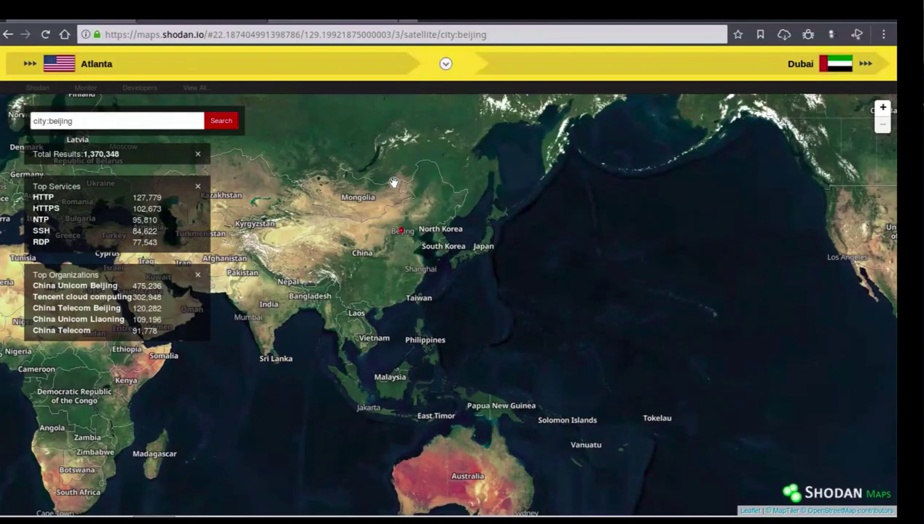
left_click_drag(390, 181, 530, 225)
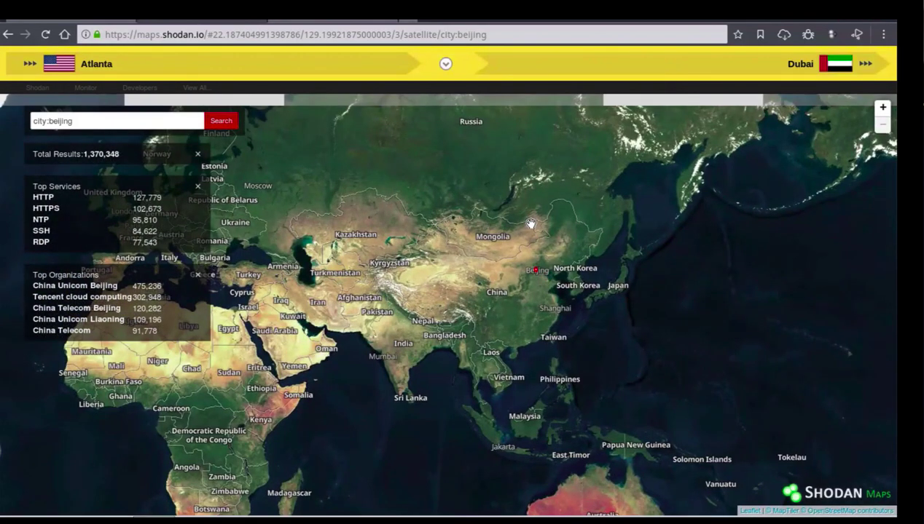